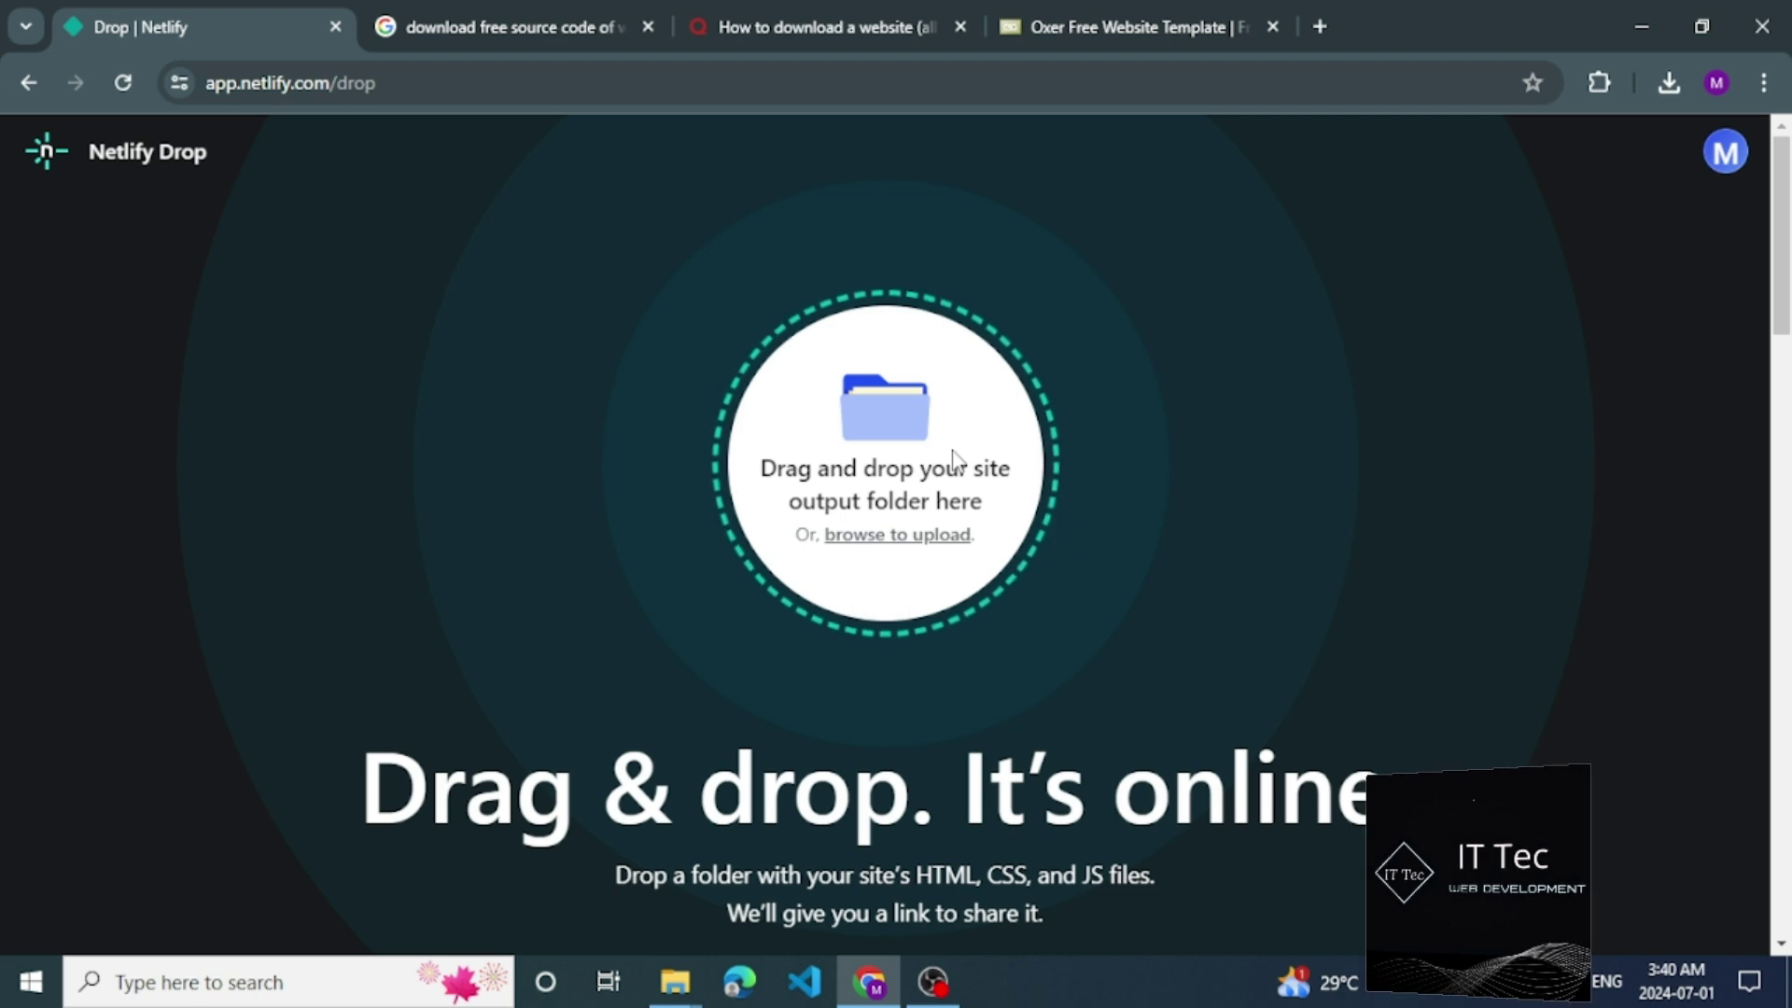
Upload the "Oxer Free Website Template - Free-CSS.com" folder from Downloads to Netlify Drop for deployment.
{"action": "left_click", "coordinate": [896, 547]}
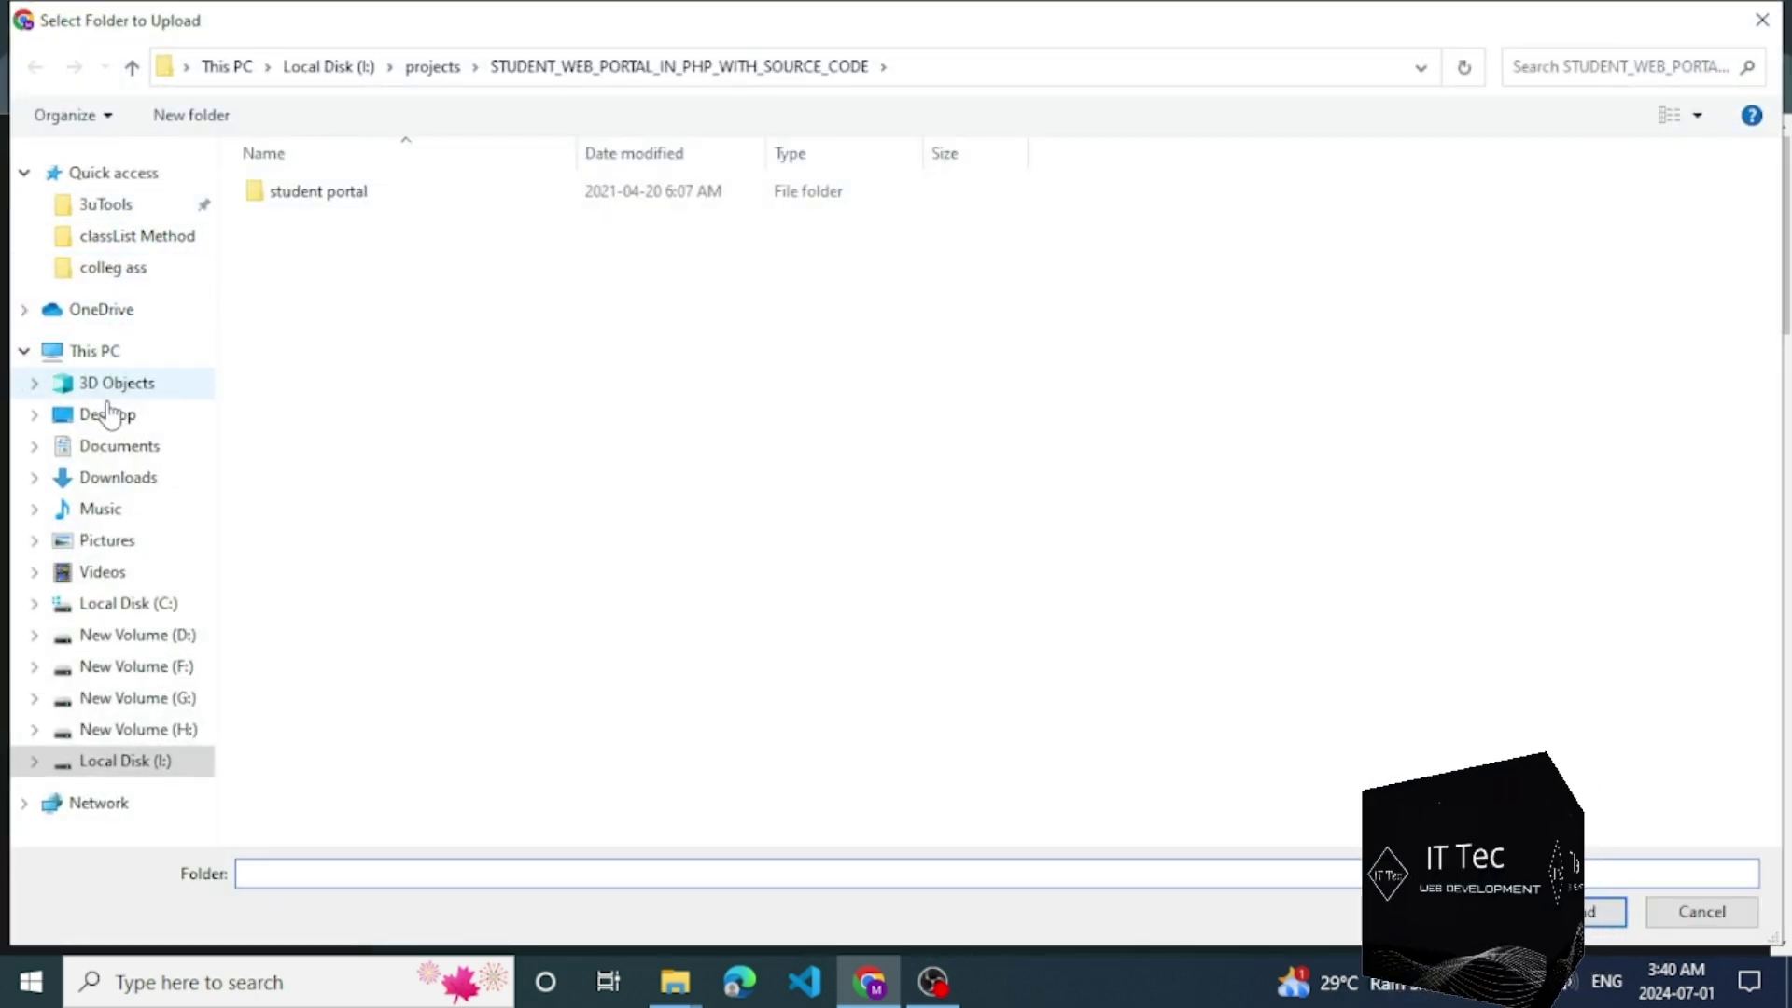
{"action": "left_click", "coordinate": [116, 481]}
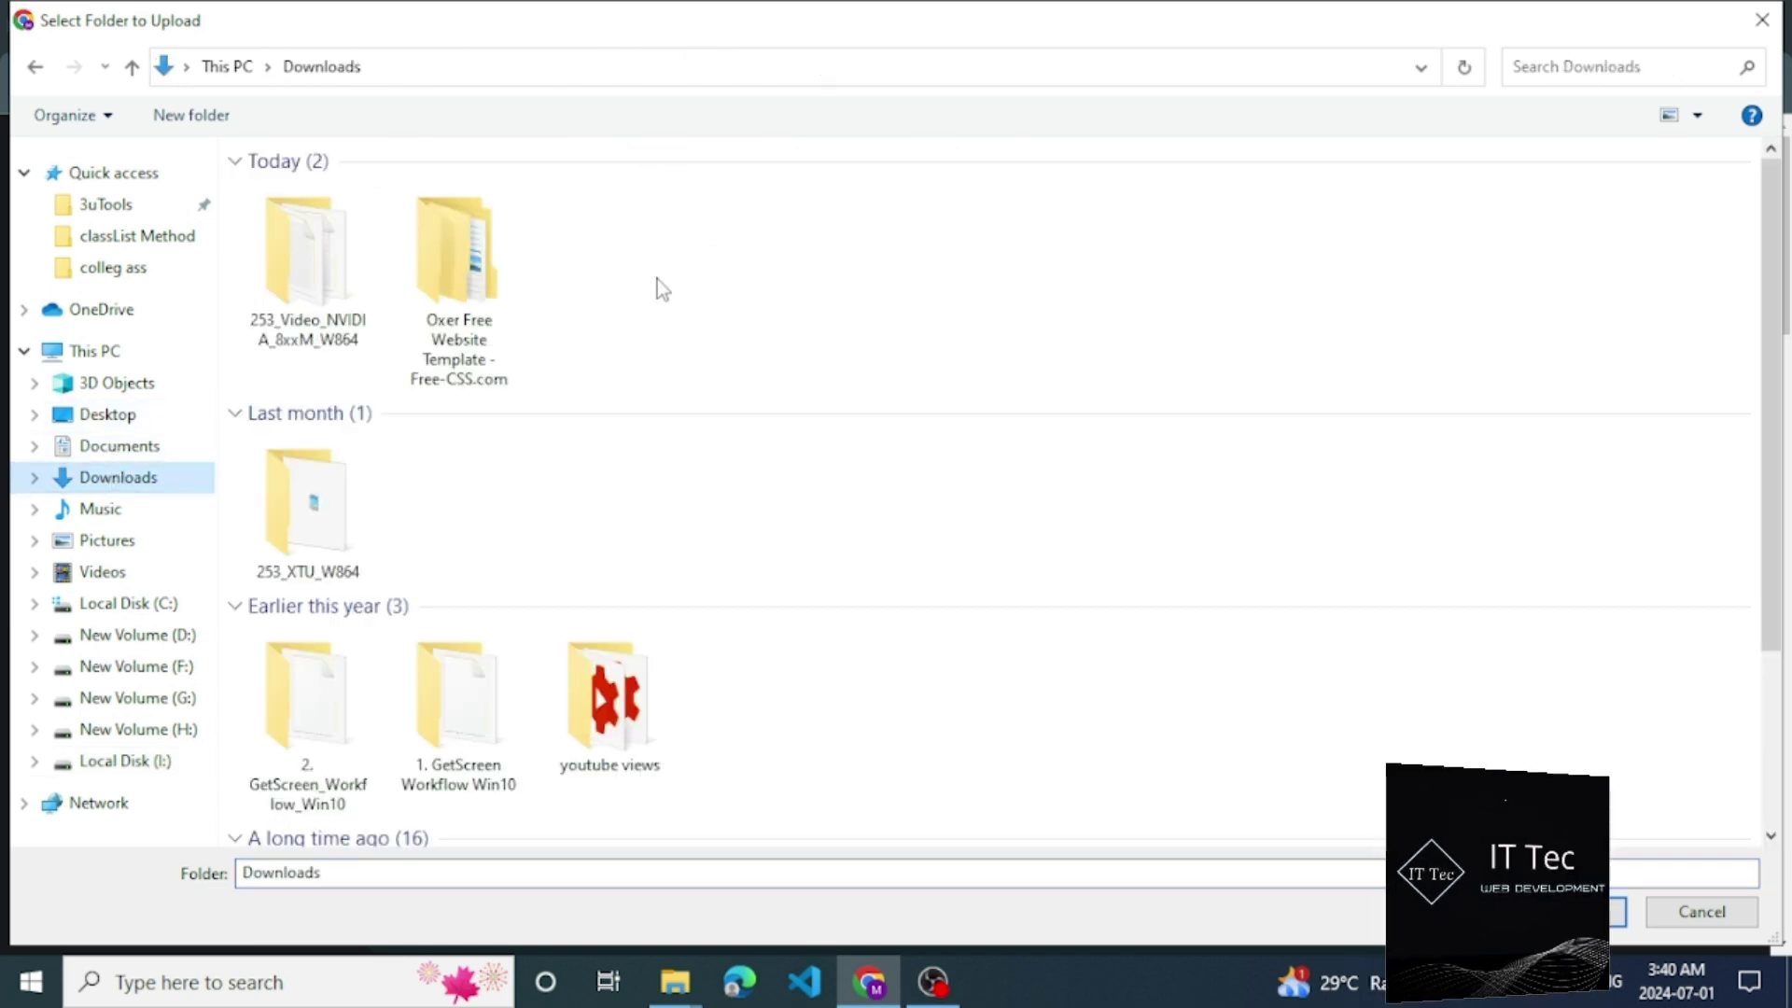
{"action": "left_click", "coordinate": [485, 280]}
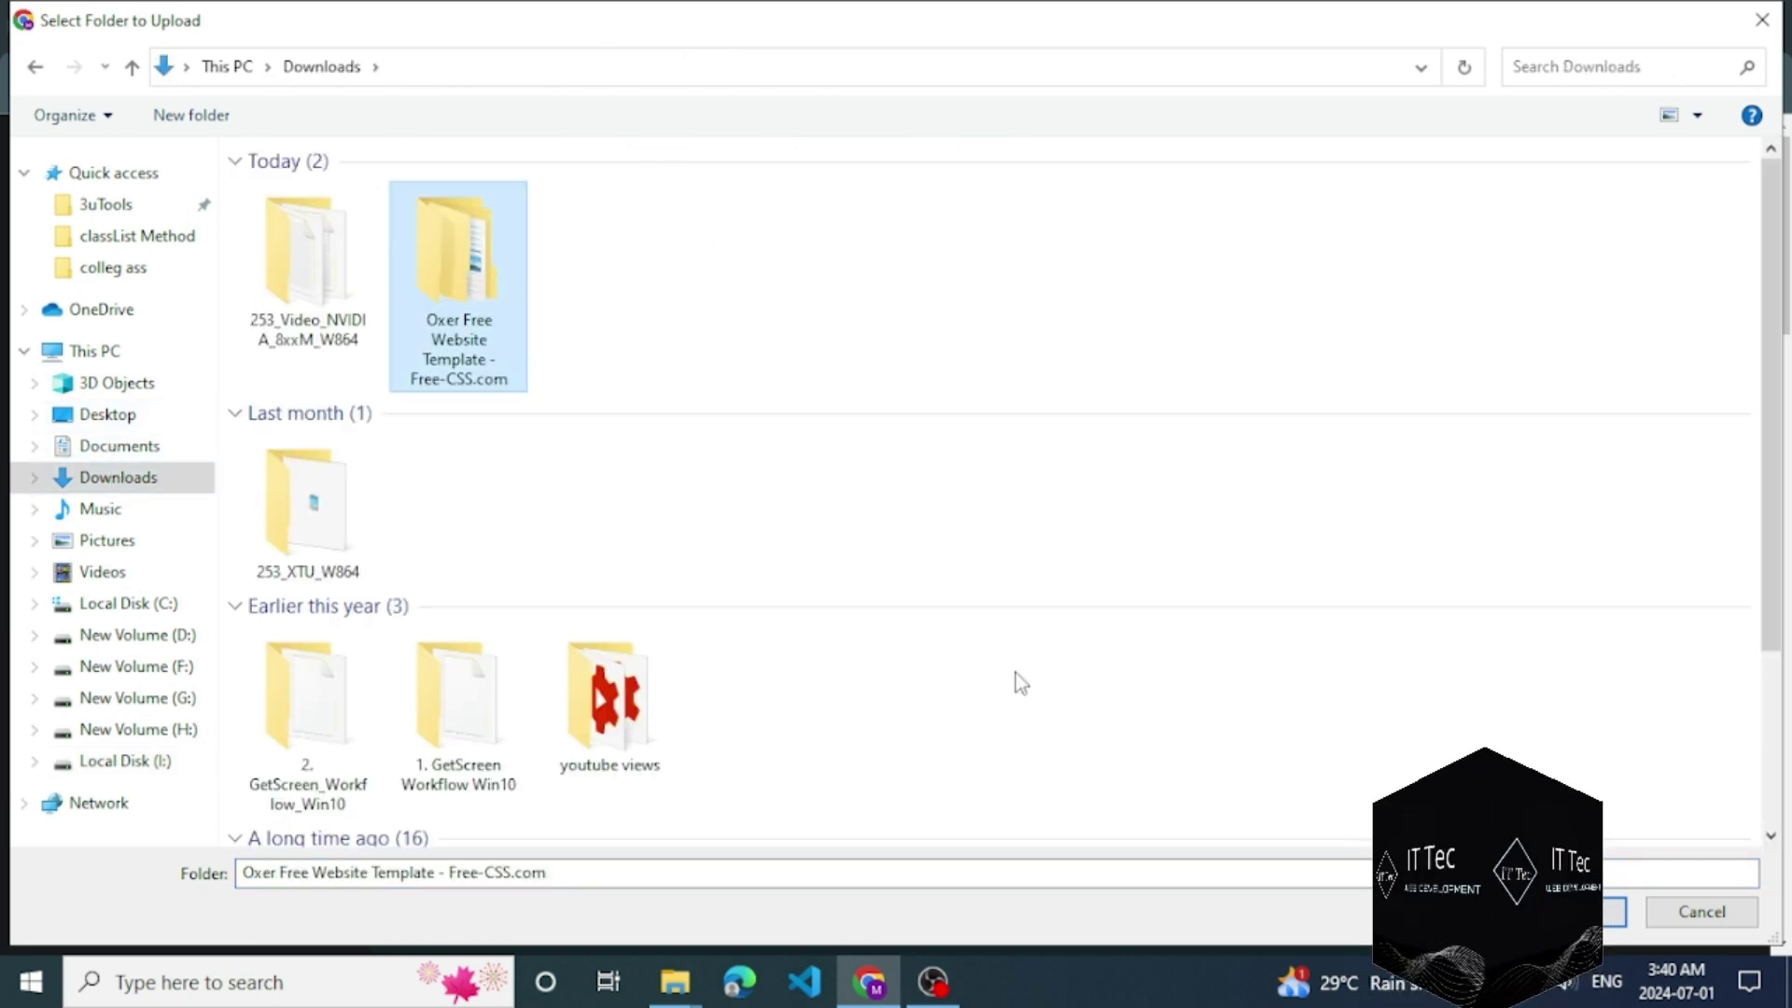
{"action": "left_click", "coordinate": [1599, 912]}
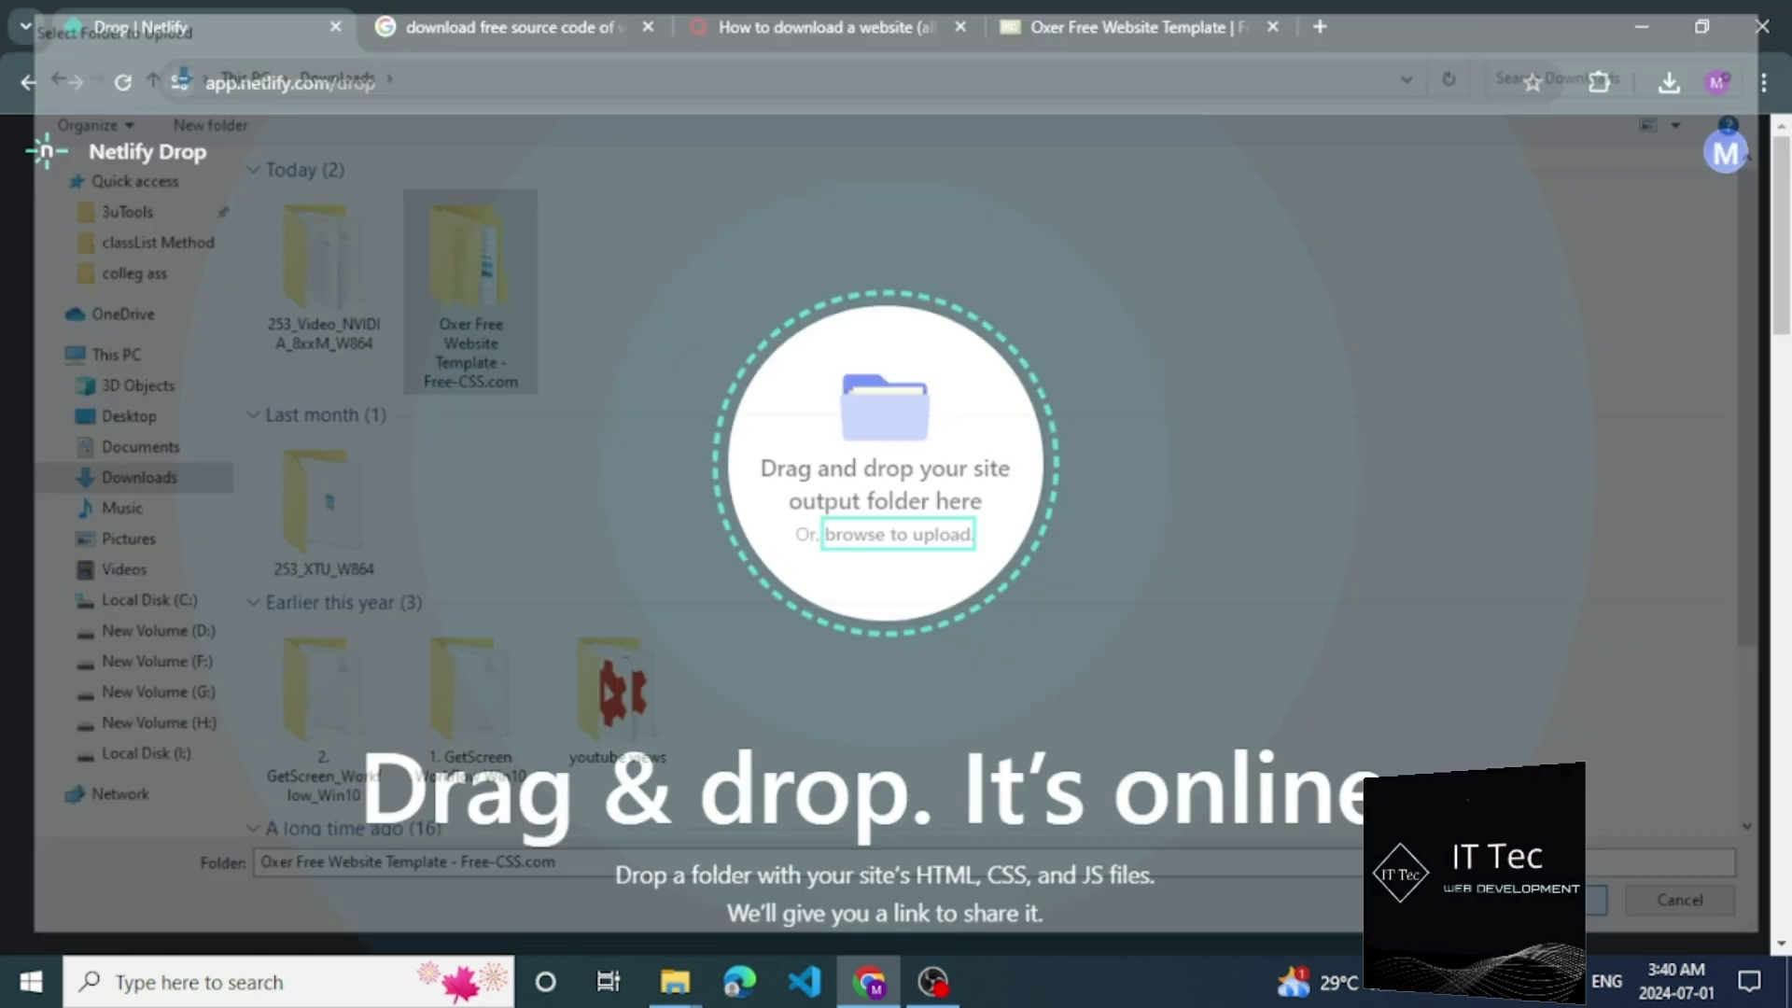
{"action": "left_click", "coordinate": [1006, 276]}
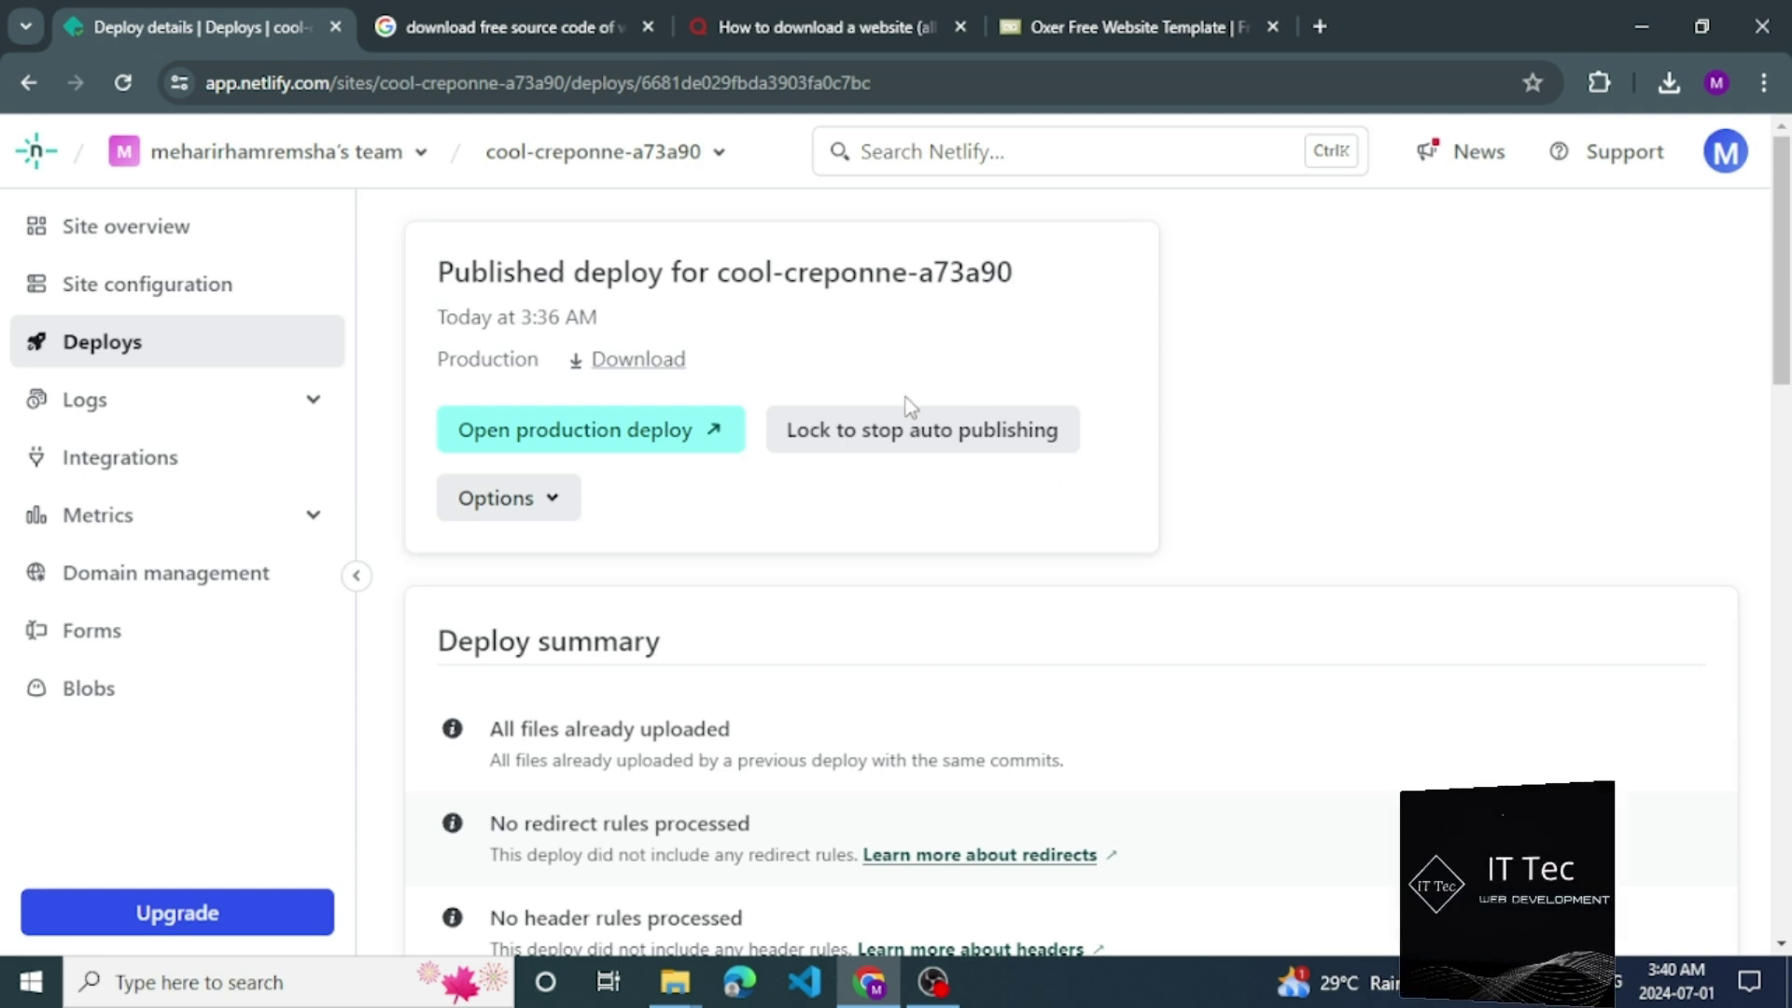
Open the site's production deploy and close the three leftover browser pages for the source code search, website download and template.
{"action": "left_click", "coordinate": [586, 444]}
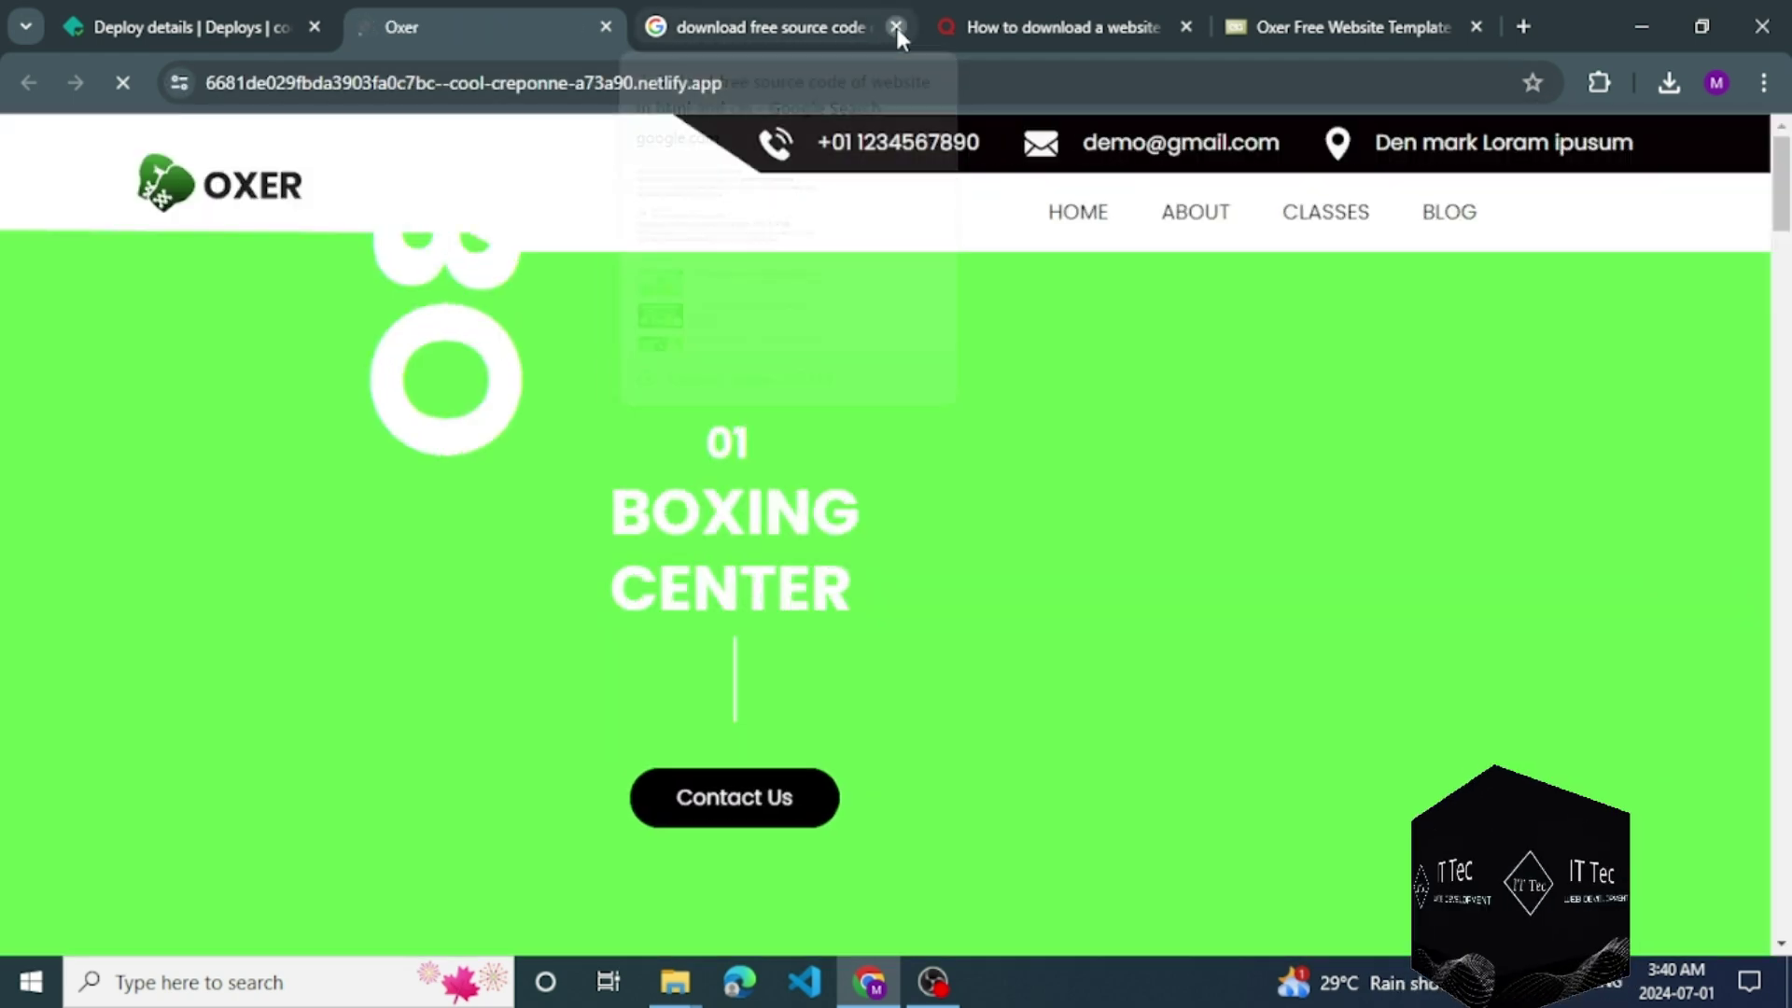
{"action": "left_click", "coordinate": [896, 26]}
{"action": "left_click", "coordinate": [895, 24]}
{"action": "left_click", "coordinate": [894, 24]}
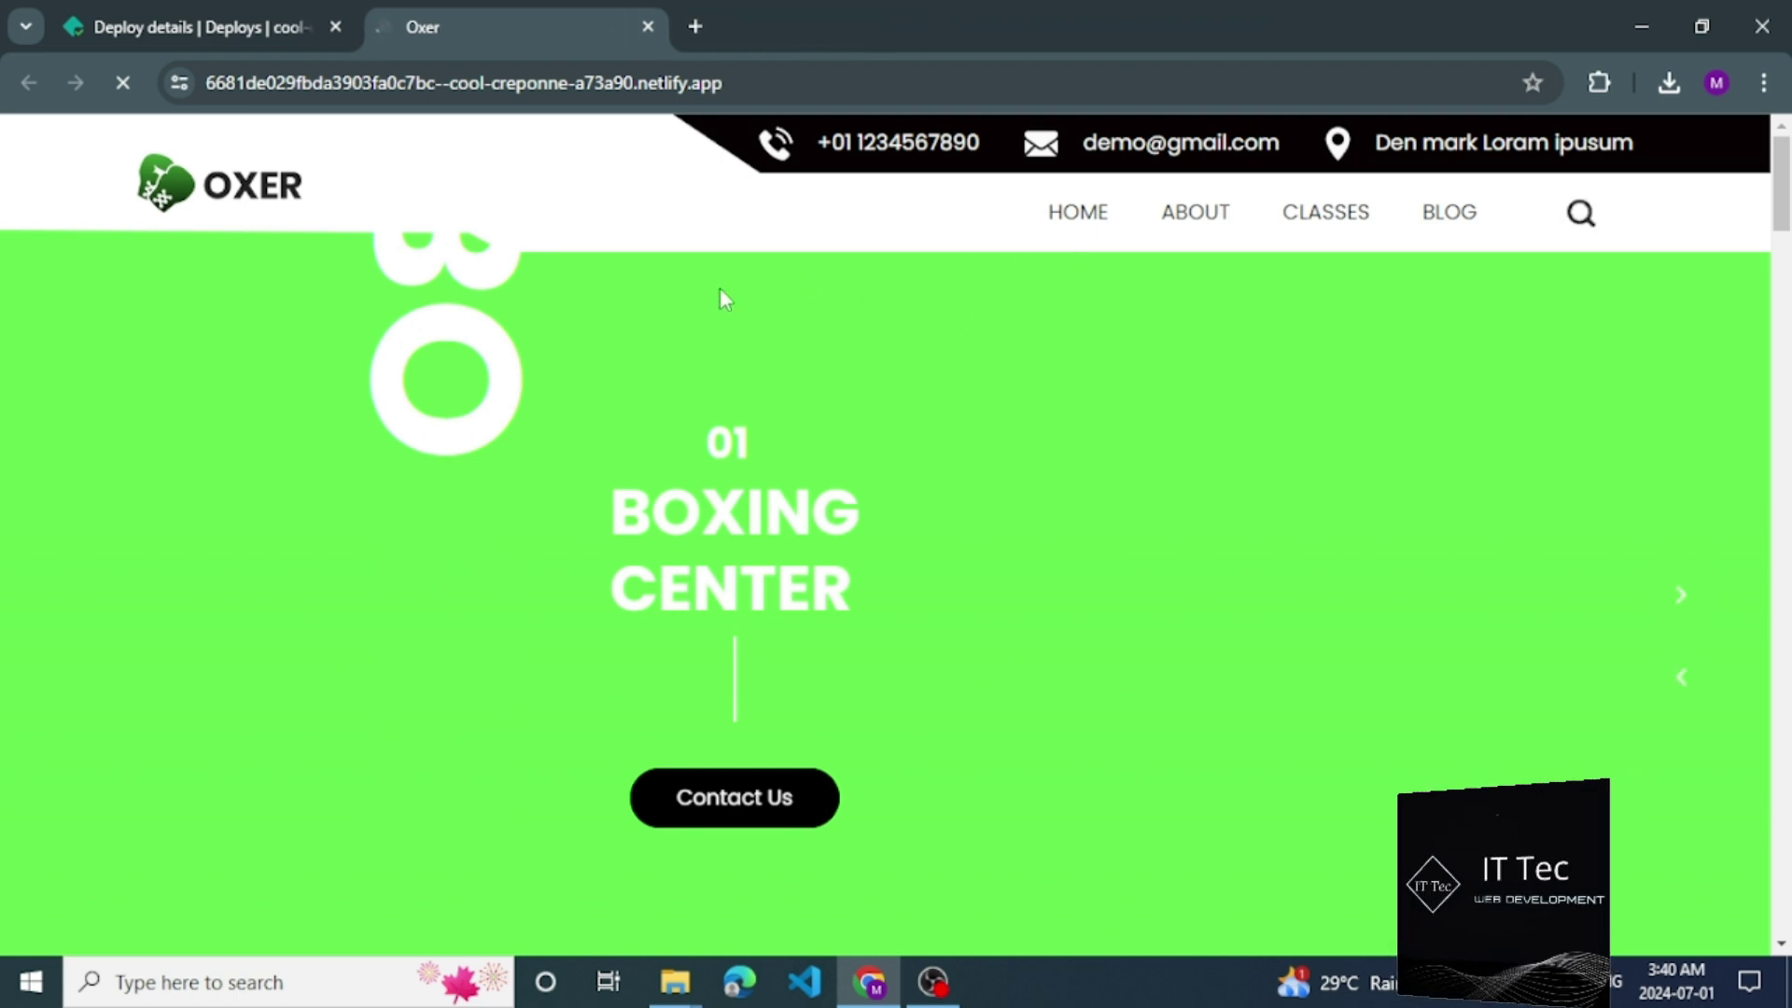
{"action": "mouse_move", "coordinate": [1785, 150]}
{"action": "left_mouse_down"}
{"action": "mouse_move", "coordinate": [1785, 595]}
{"action": "mouse_move", "coordinate": [1786, 150]}
{"action": "left_mouse_up"}
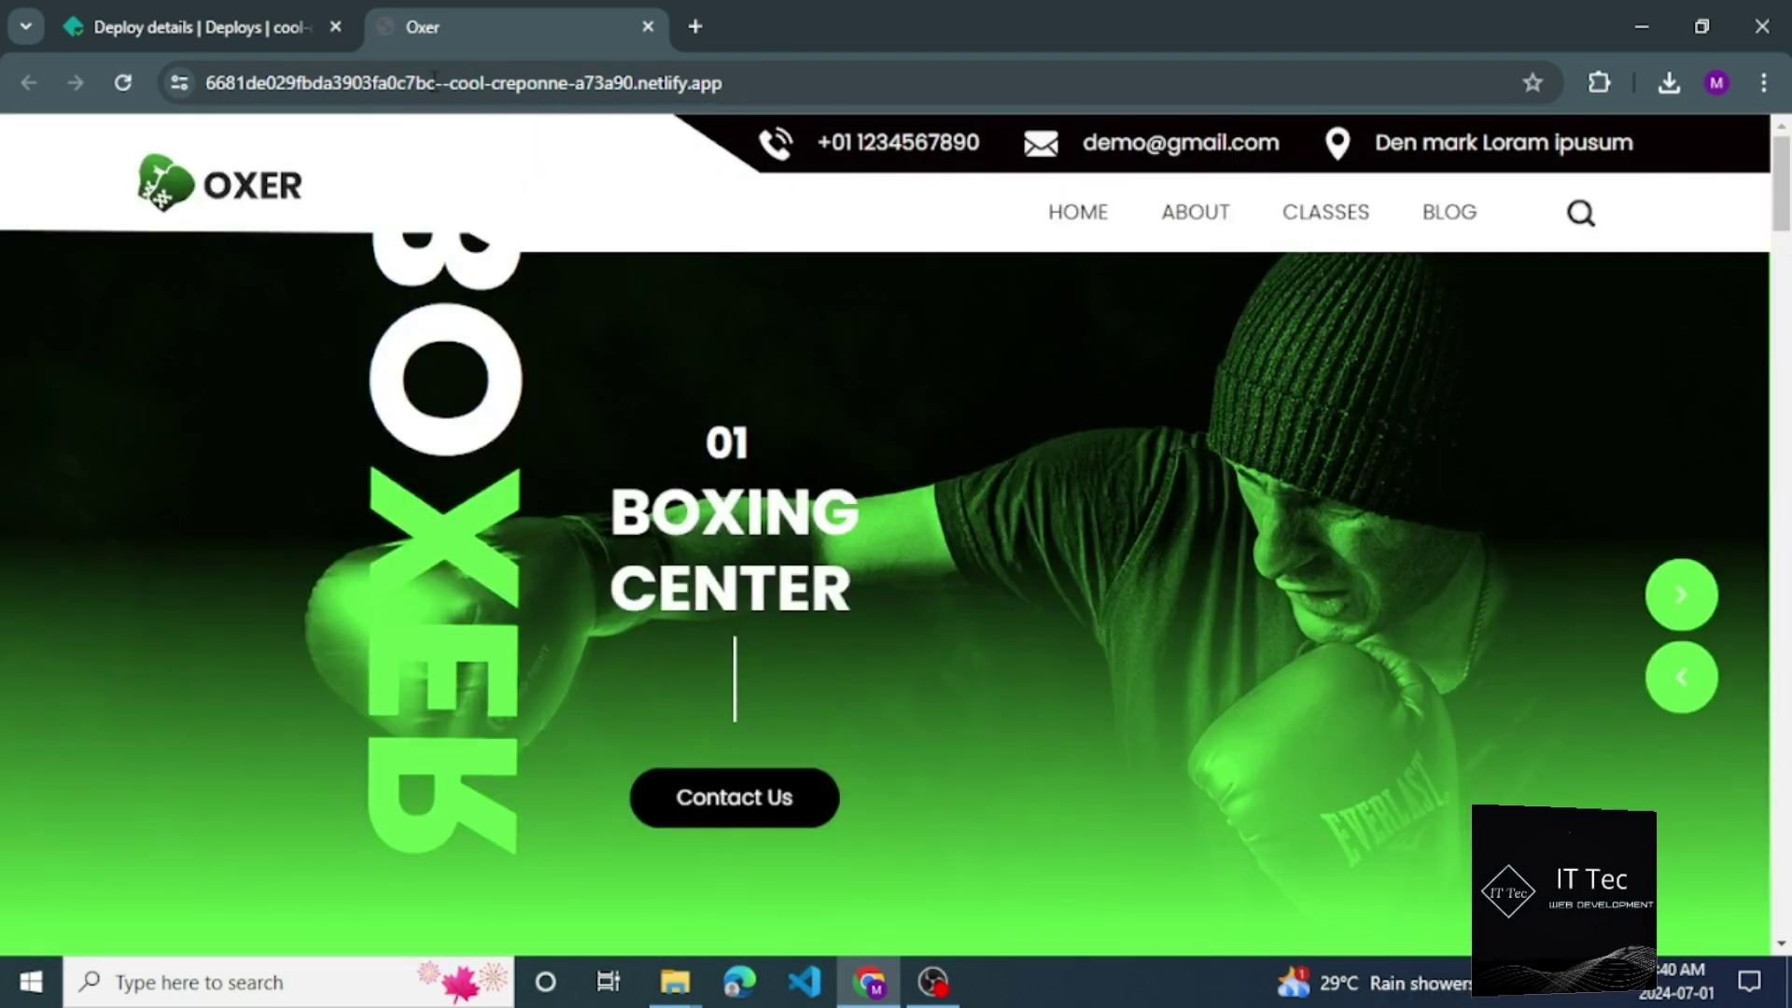
Return to the Netlify deploy details, open the deploy settings and look through the Build & deploy configuration.
{"action": "left_click", "coordinate": [215, 26]}
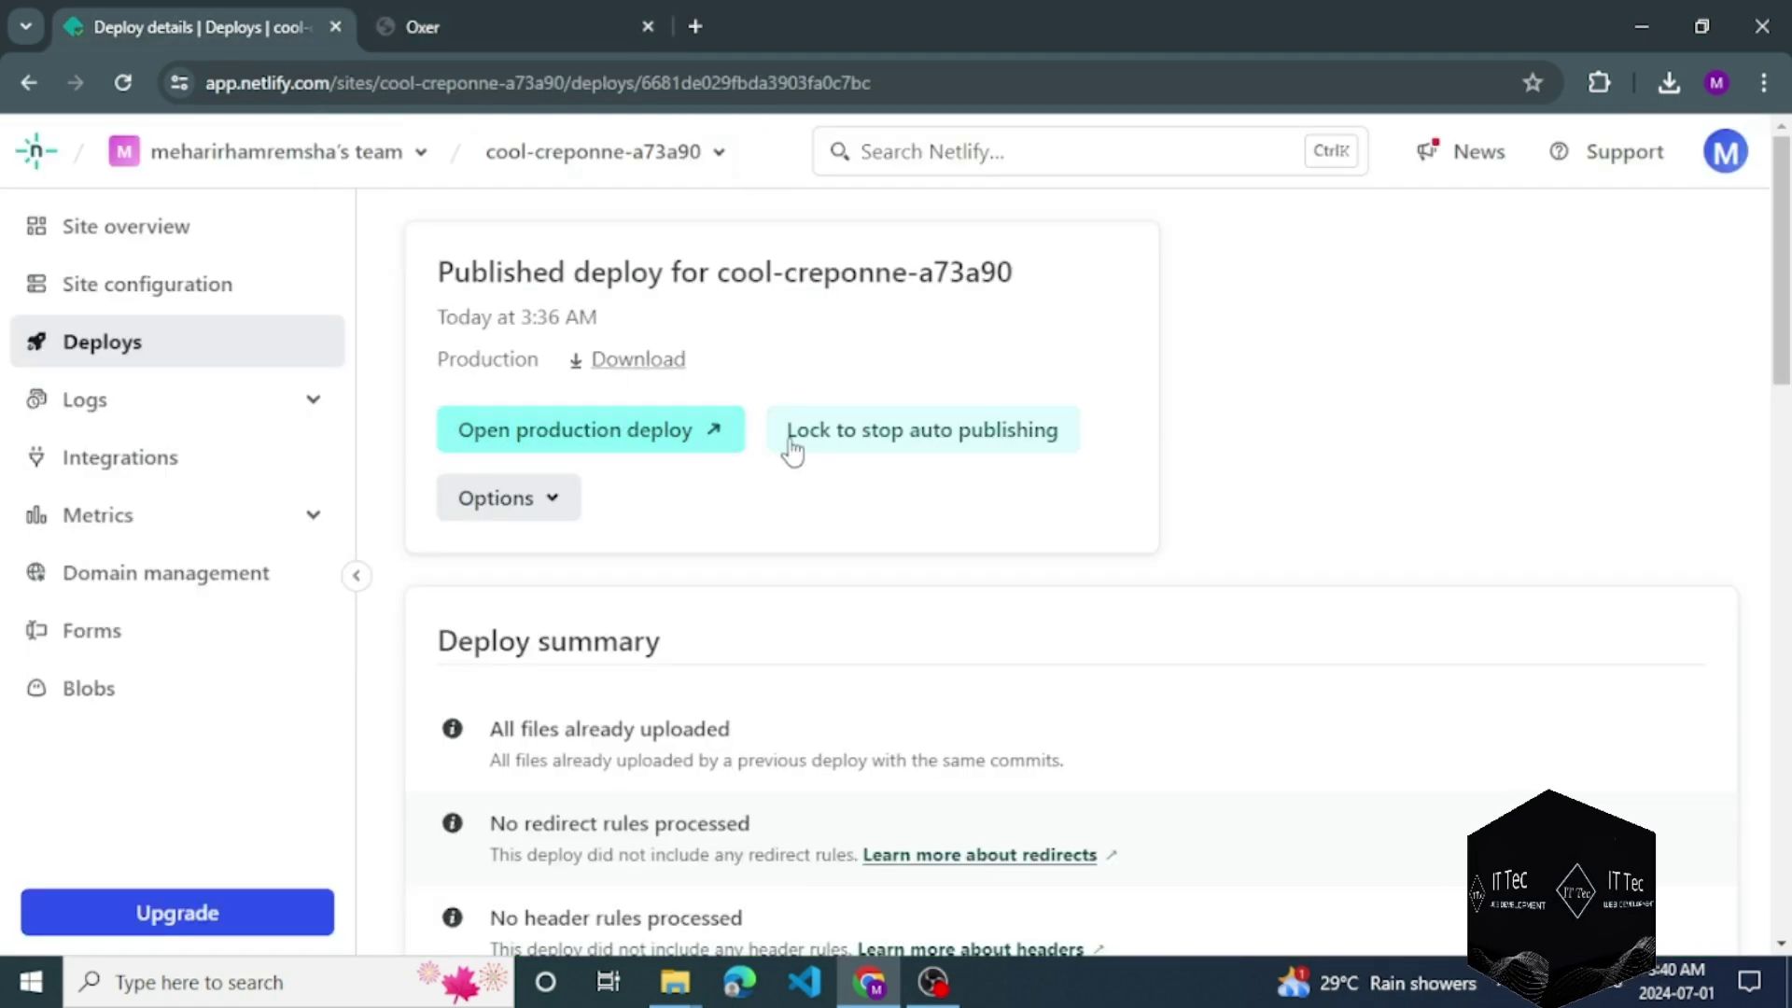
{"action": "left_click", "coordinate": [518, 505]}
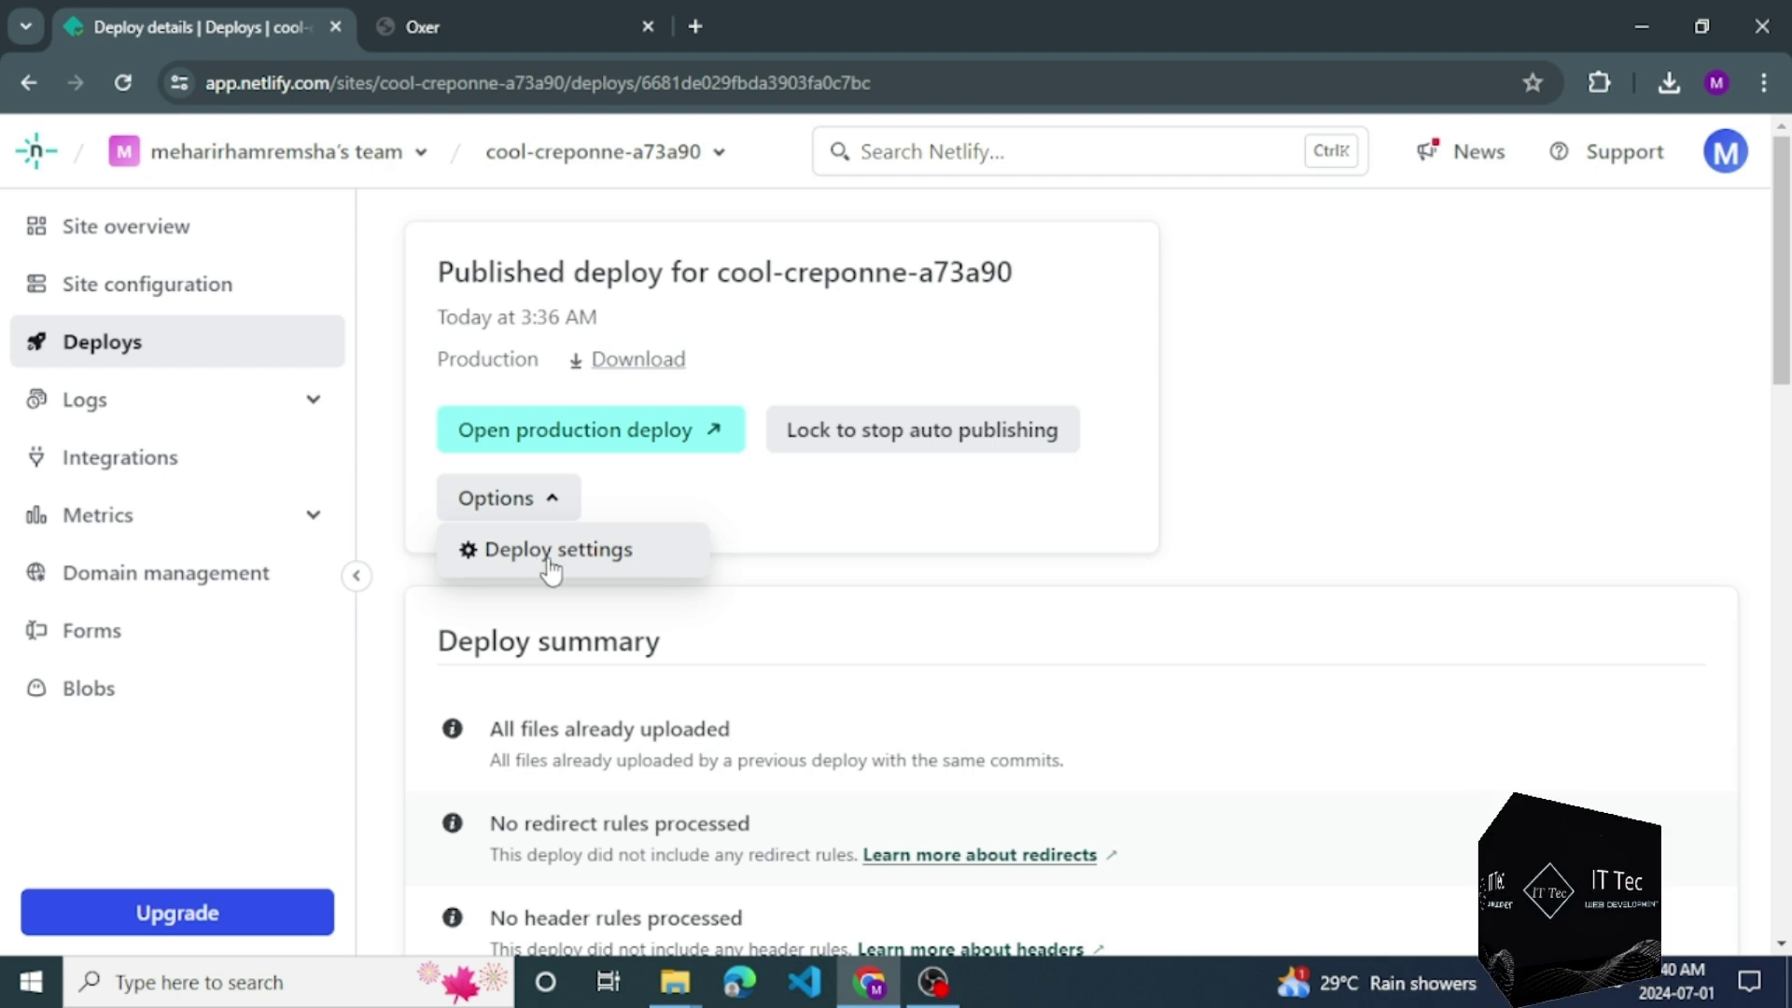
{"action": "left_click", "coordinate": [551, 561]}
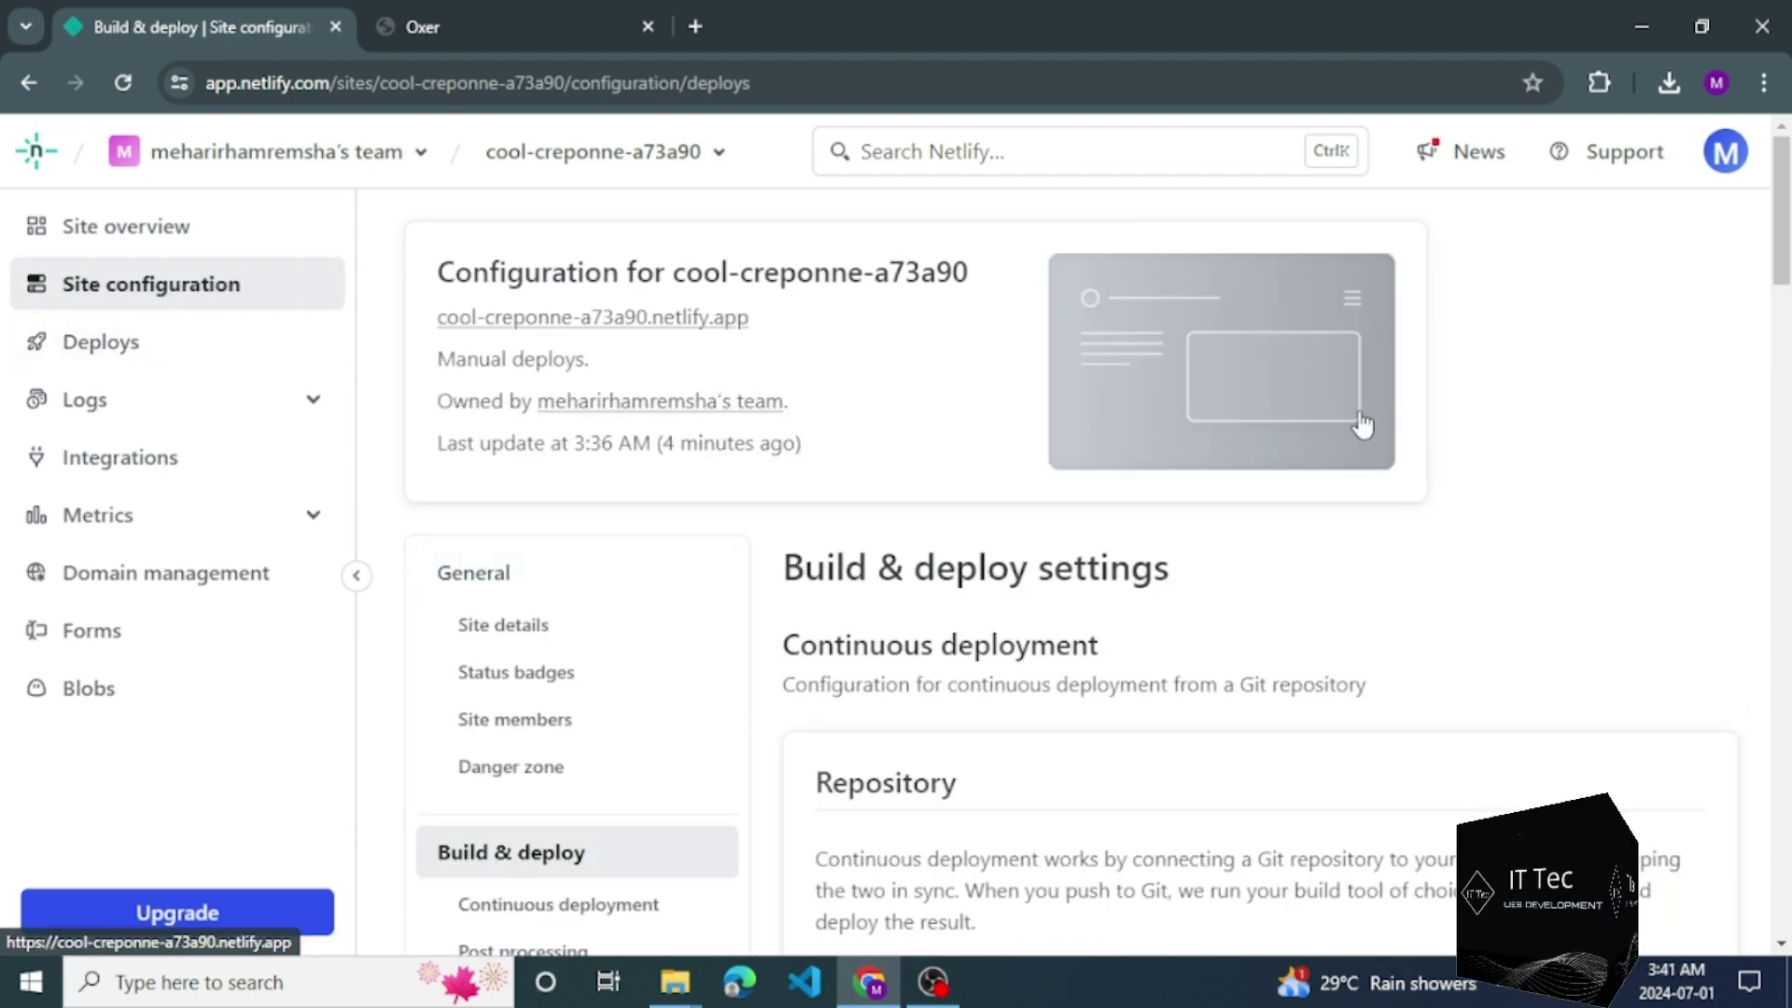
{"action": "left_click_drag", "start_coordinate": [1779, 283], "coordinate": [1778, 545]}
{"action": "scroll", "coordinate": [1374, 446], "scroll_direction": "down", "scroll_amount": 6}
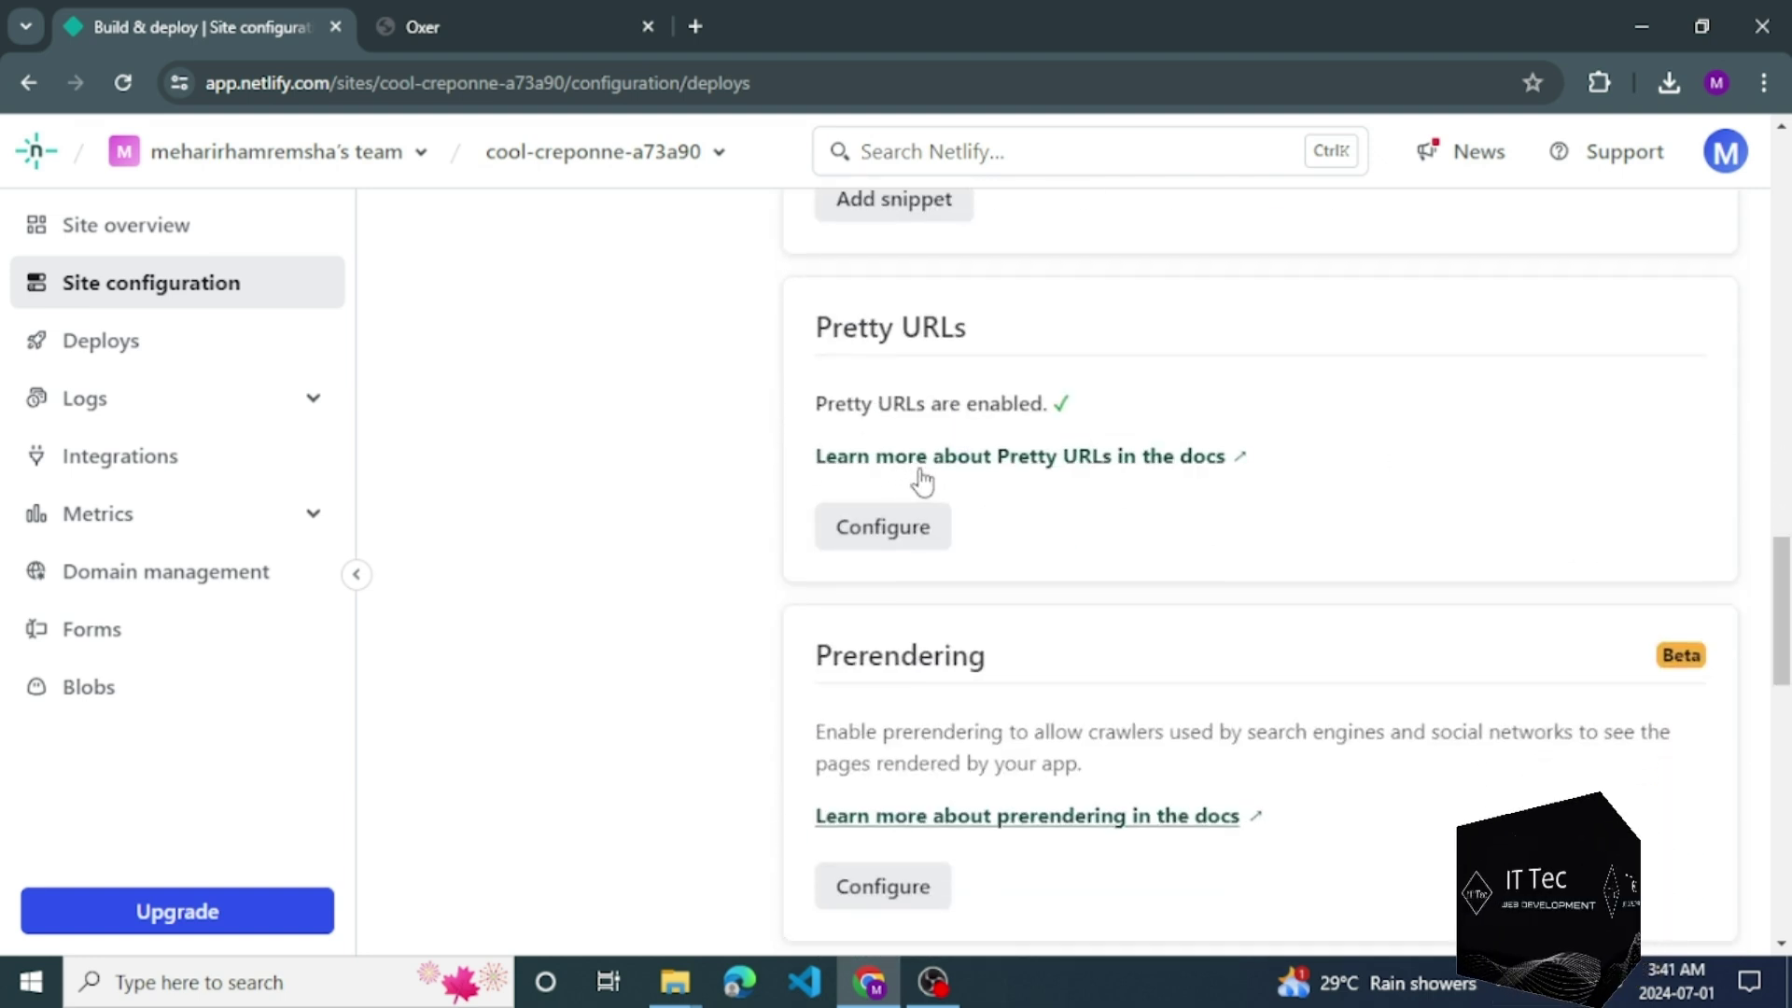
{"action": "left_click_drag", "start_coordinate": [1778, 606], "coordinate": [1782, 275]}
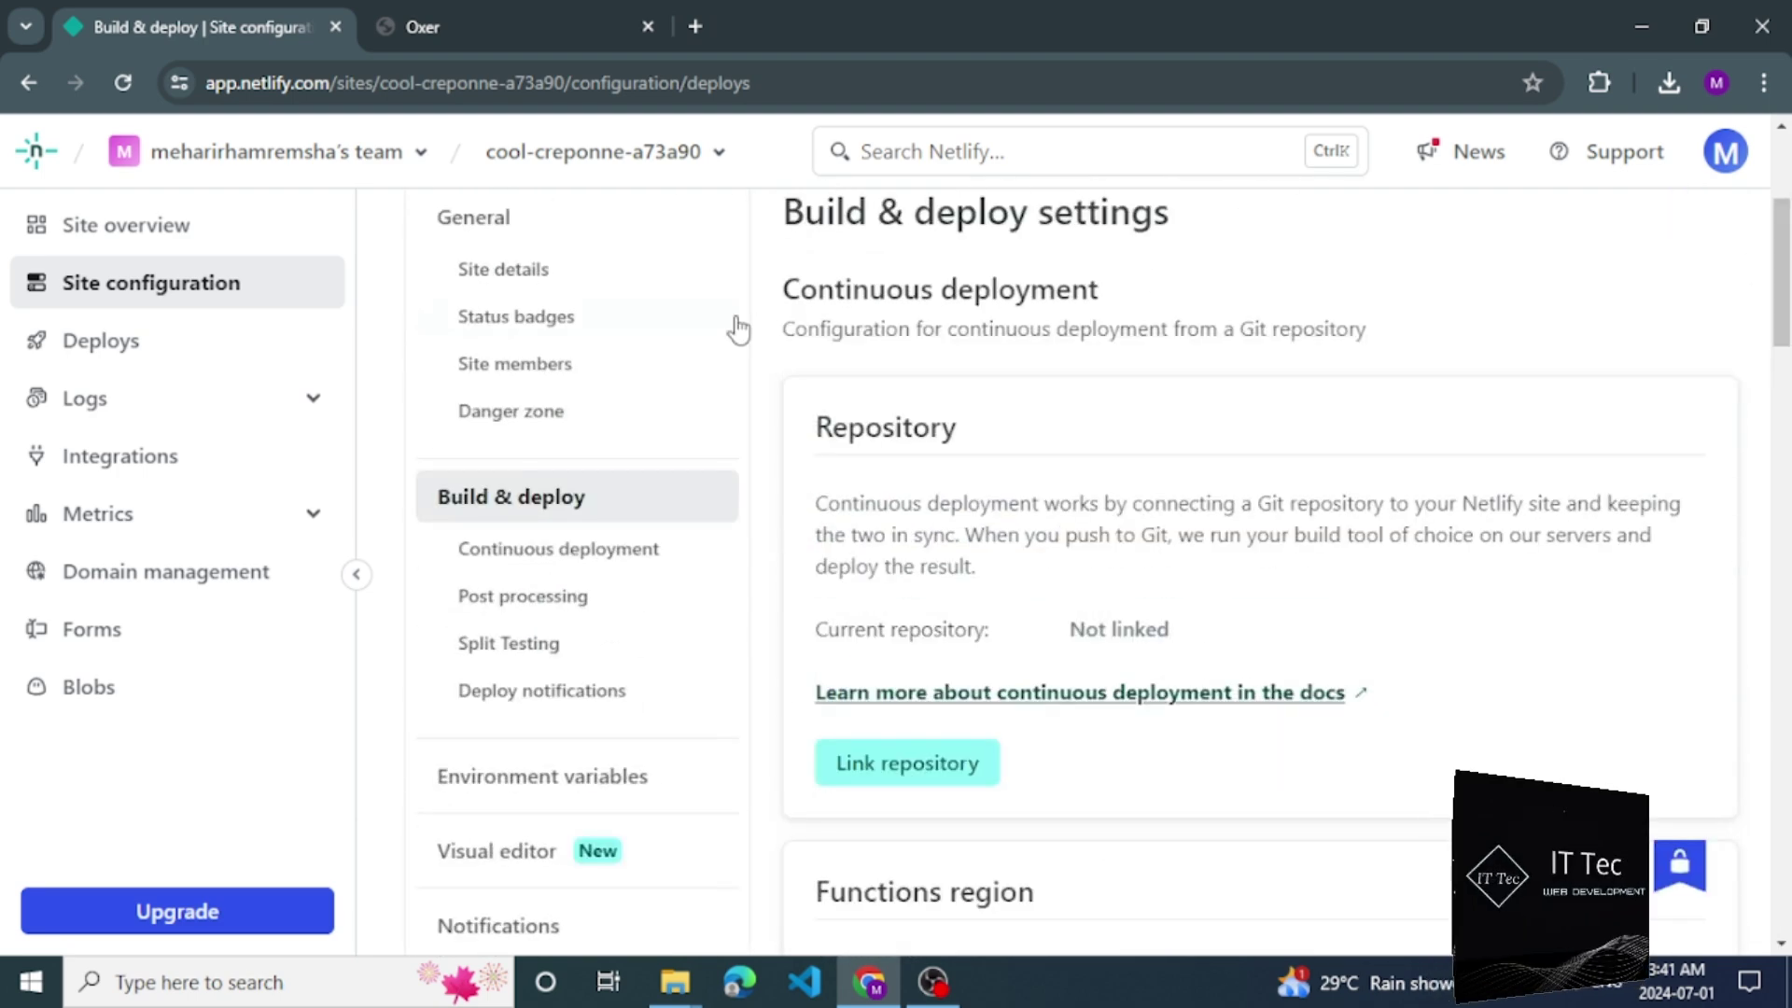
Open the site overview and review its setup steps, production deploys and deploy previews.
{"action": "left_click", "coordinate": [238, 235]}
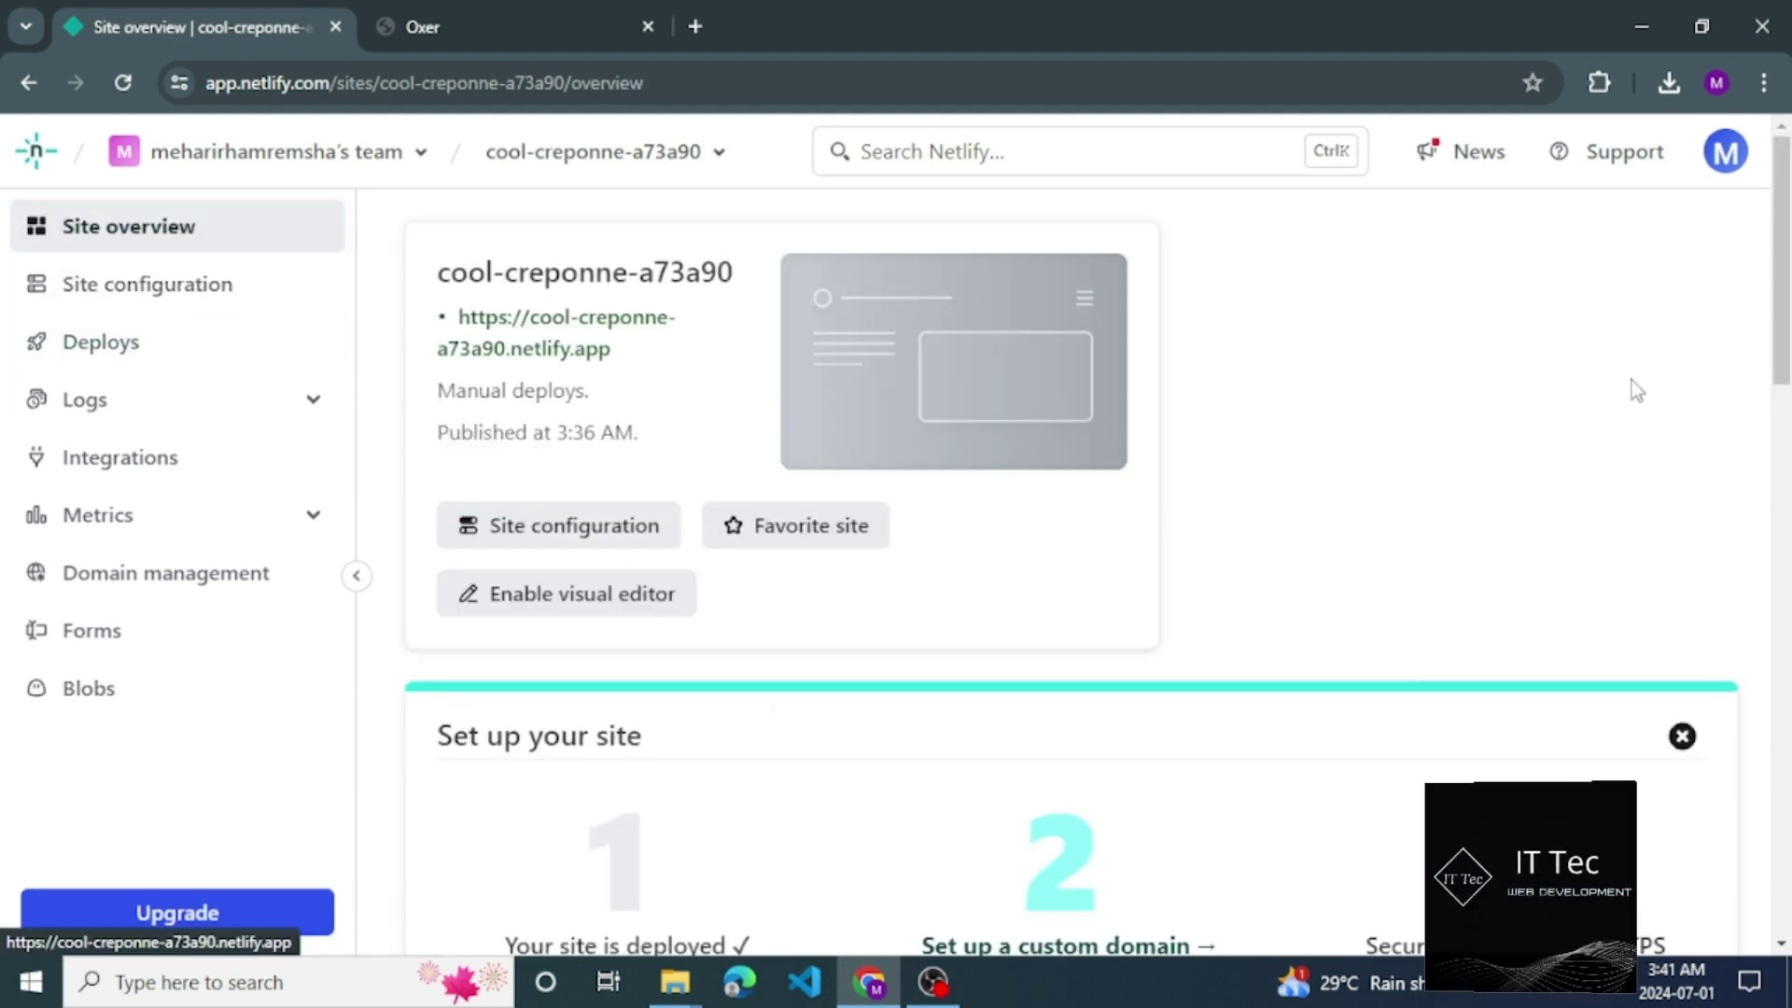
{"action": "left_click_drag", "start_coordinate": [1786, 362], "coordinate": [1787, 650]}
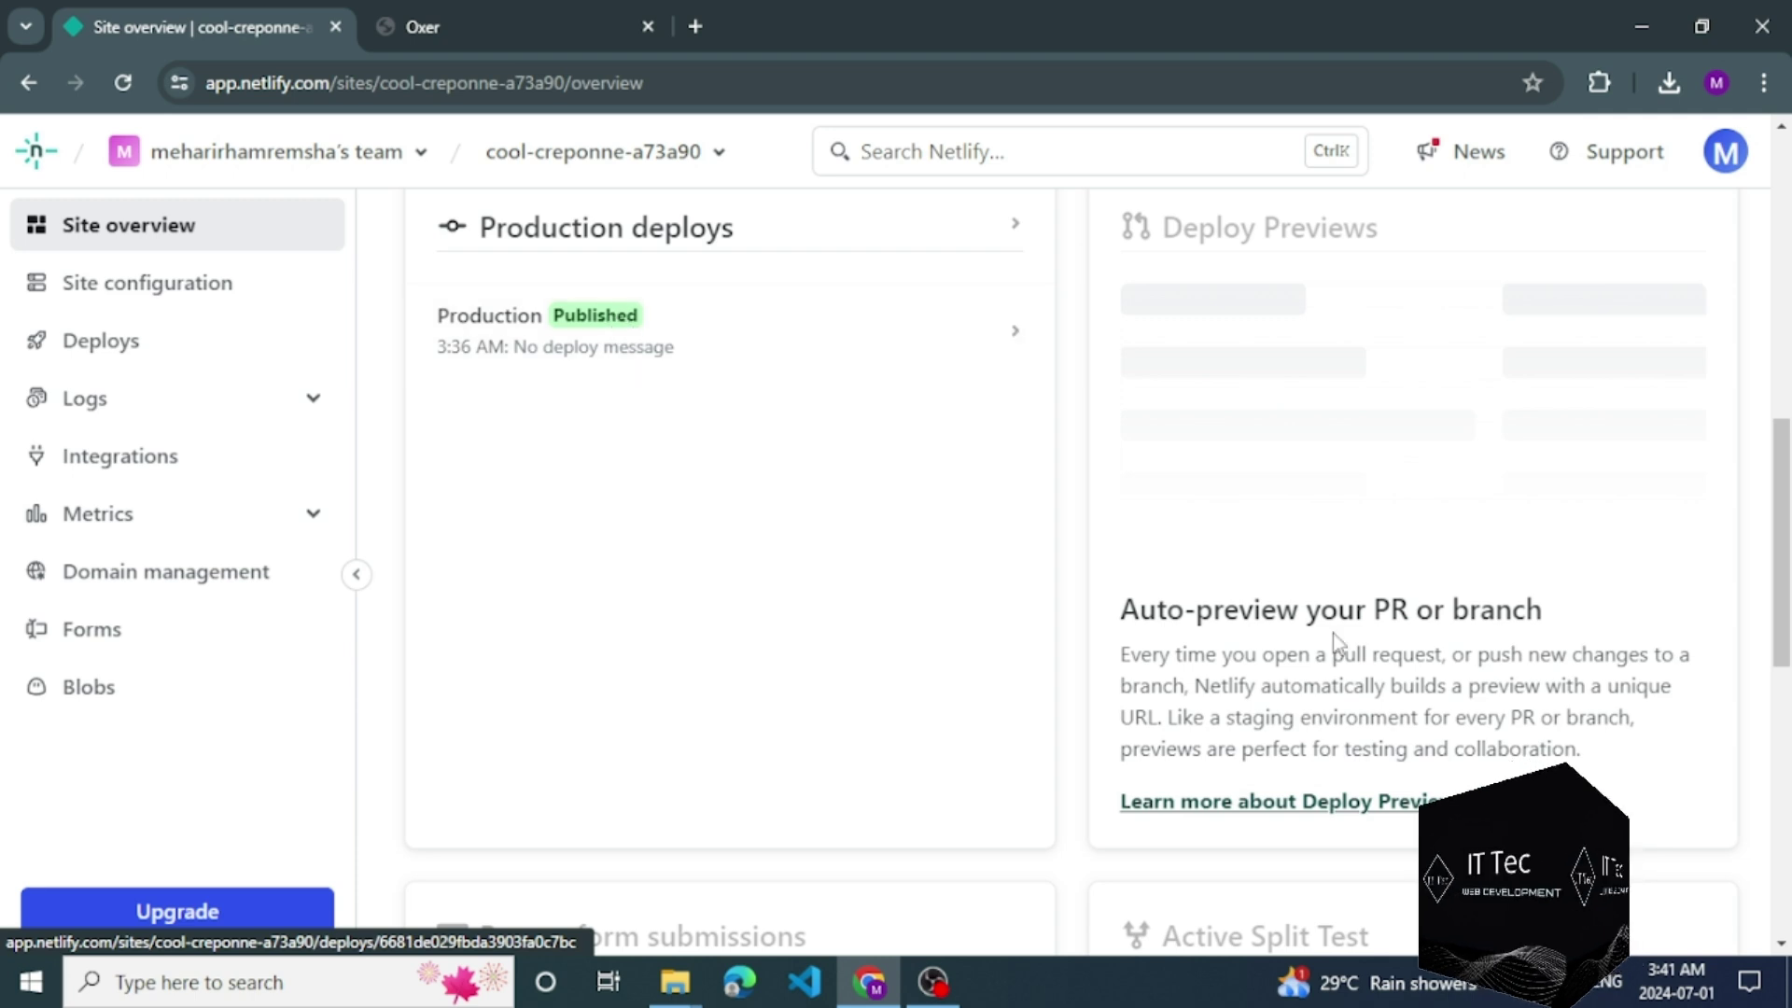
{"action": "left_click_drag", "start_coordinate": [1781, 571], "coordinate": [1782, 288]}
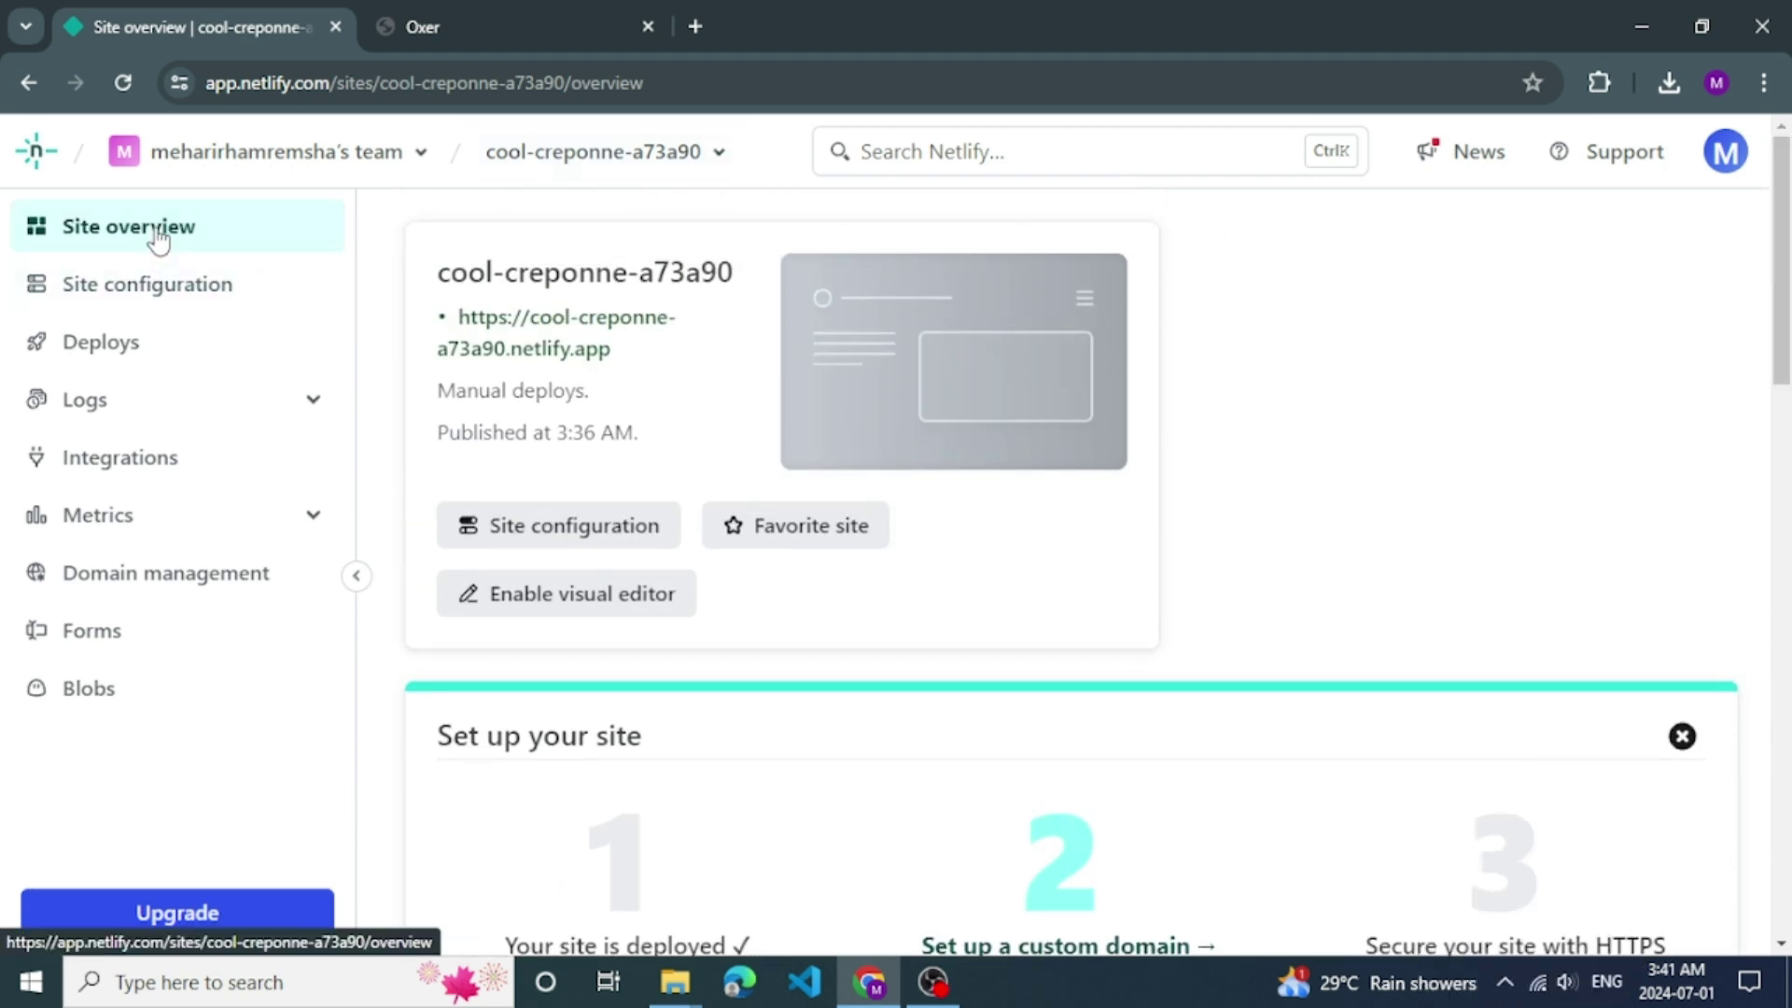
Open the general site configuration and try to change the site name to "amazing".
{"action": "left_click", "coordinate": [161, 290]}
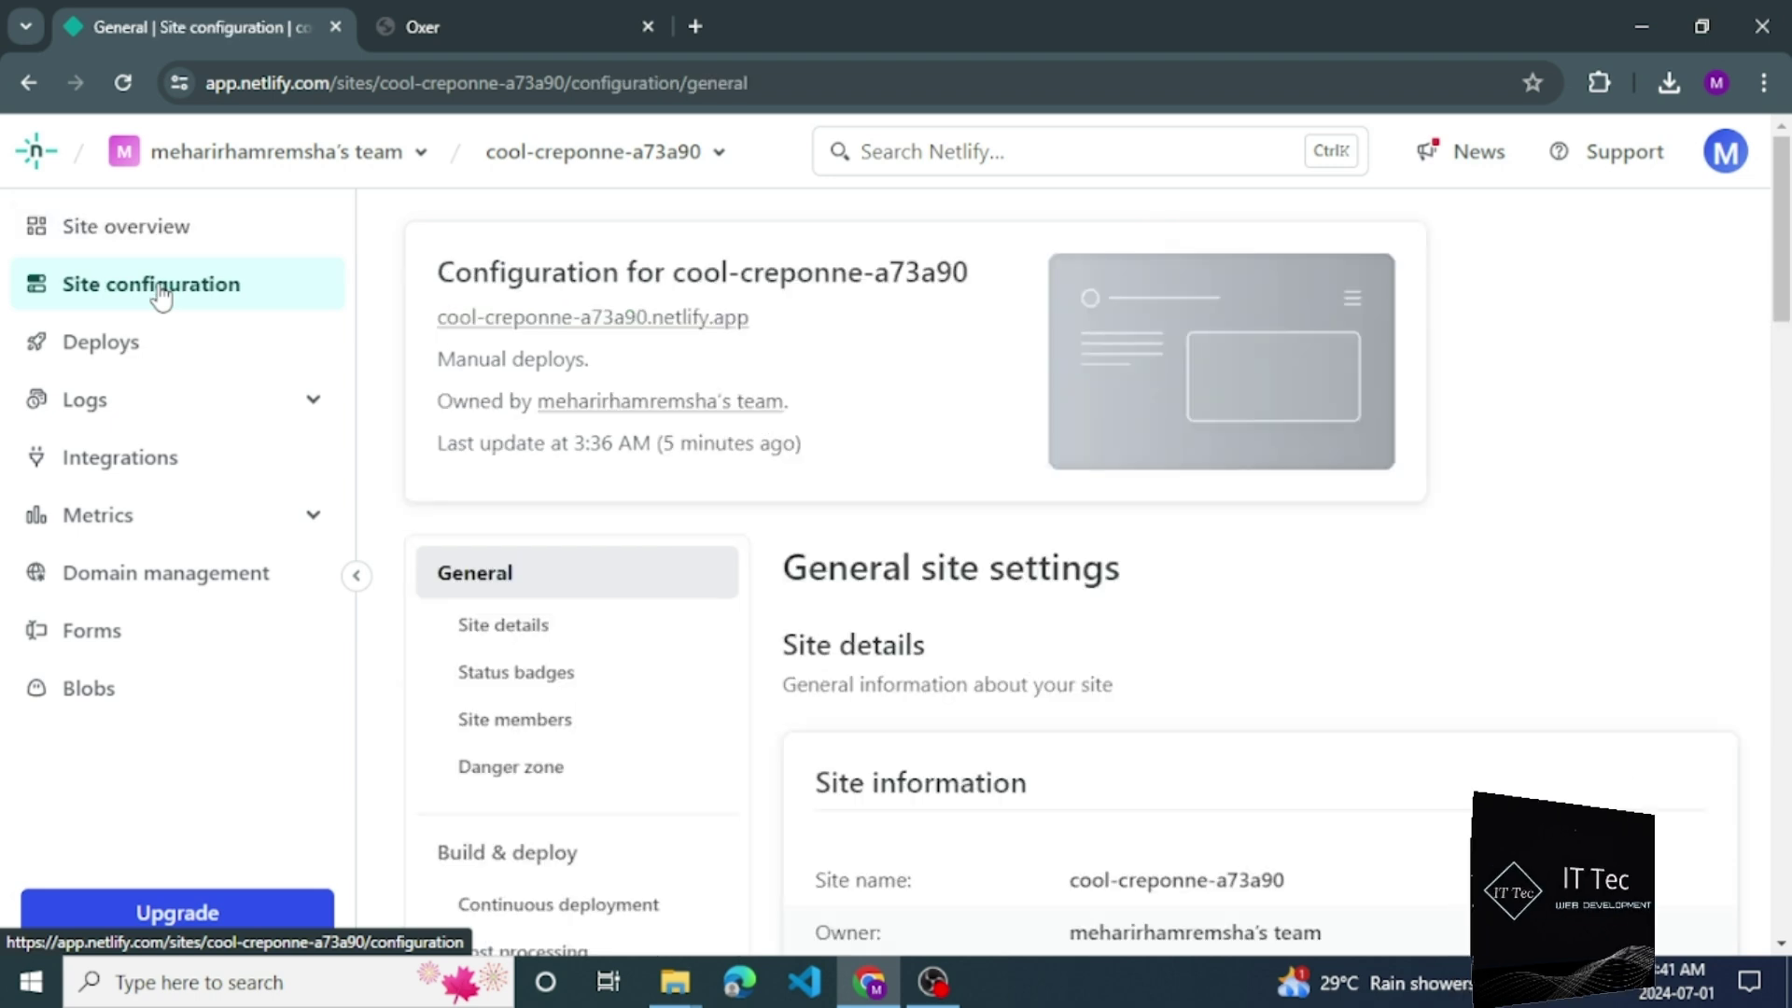
{"action": "scroll", "coordinate": [1782, 346], "scroll_direction": "down", "scroll_amount": 3}
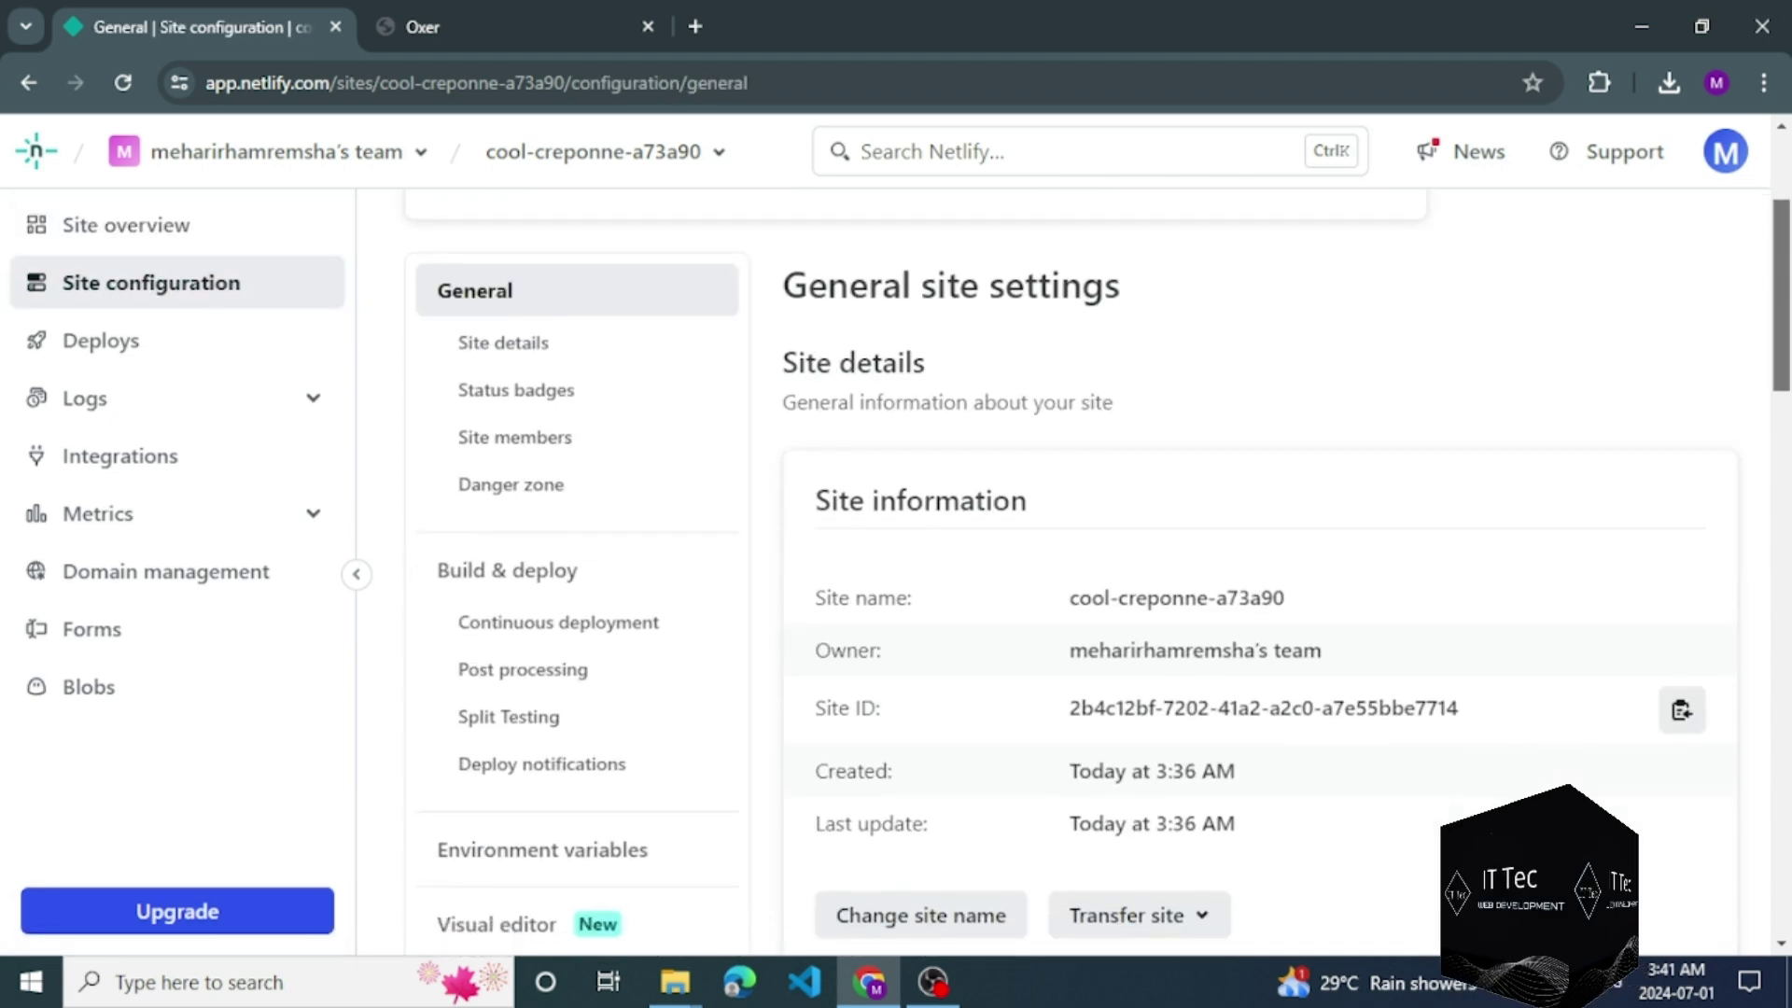
{"action": "scroll", "coordinate": [1098, 572], "scroll_direction": "down", "scroll_amount": 1}
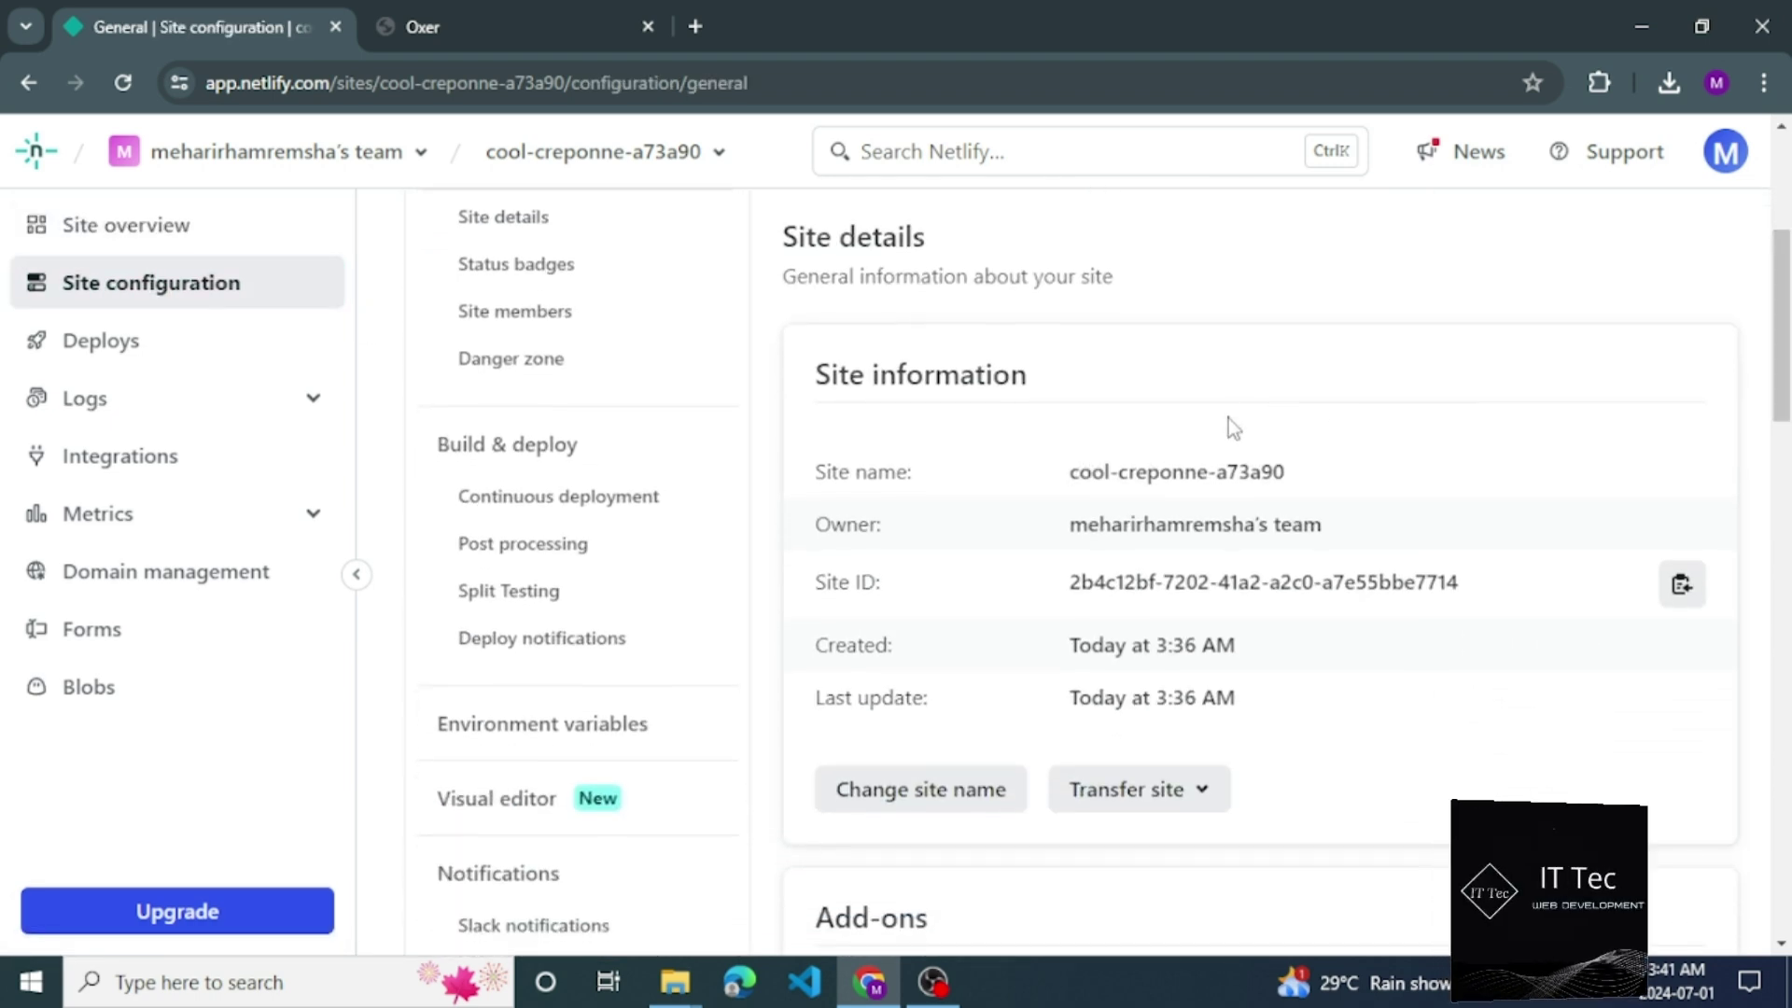
{"action": "left_click_drag", "start_coordinate": [1304, 486], "coordinate": [1097, 483]}
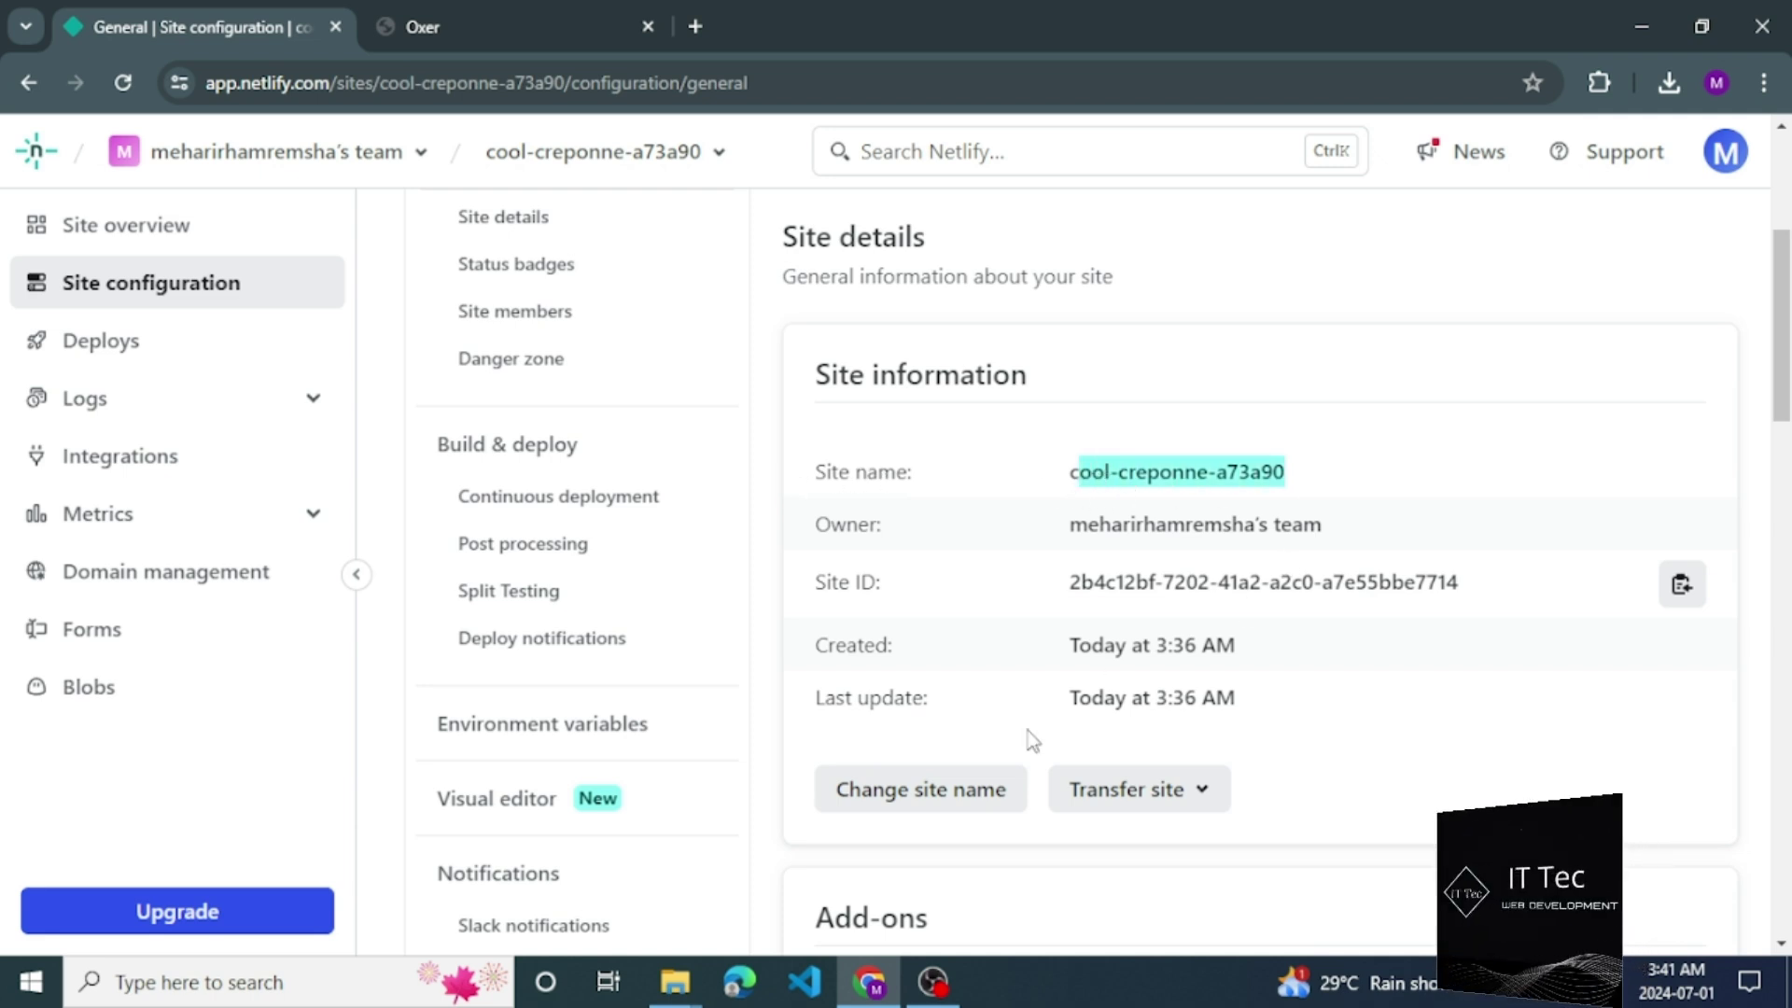
{"action": "left_click", "coordinate": [922, 801]}
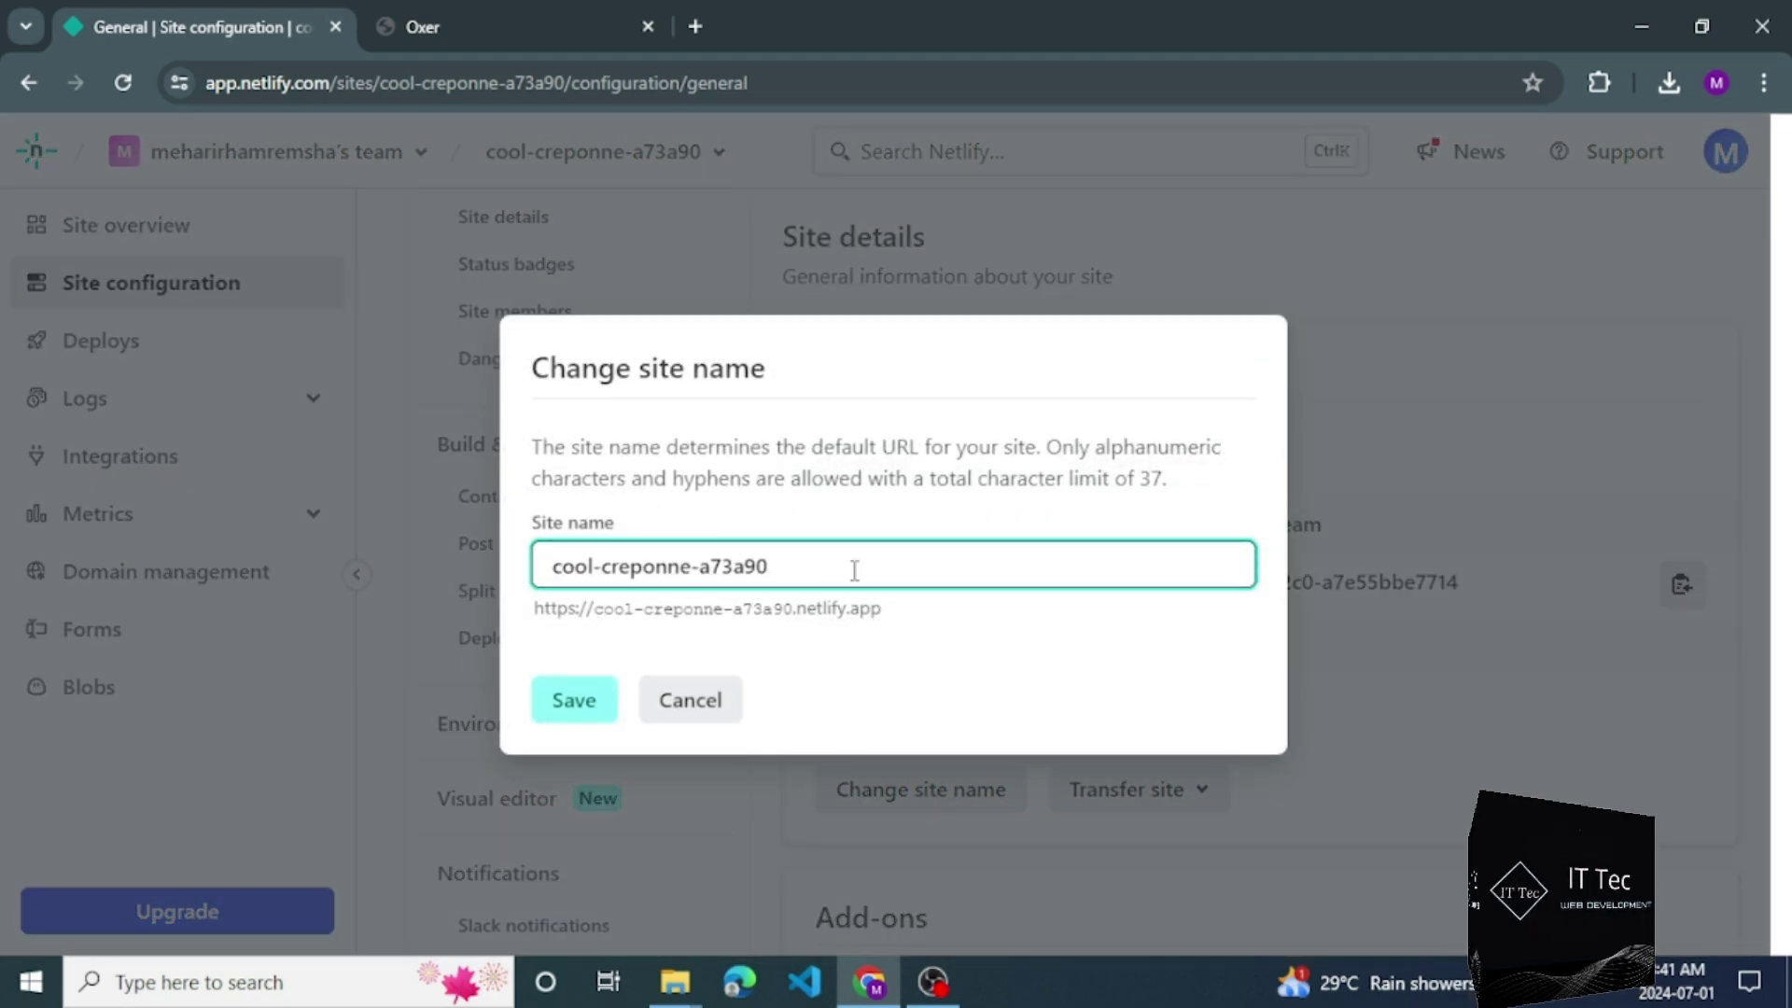
{"action": "left_click_drag", "start_coordinate": [852, 567], "coordinate": [548, 569]}
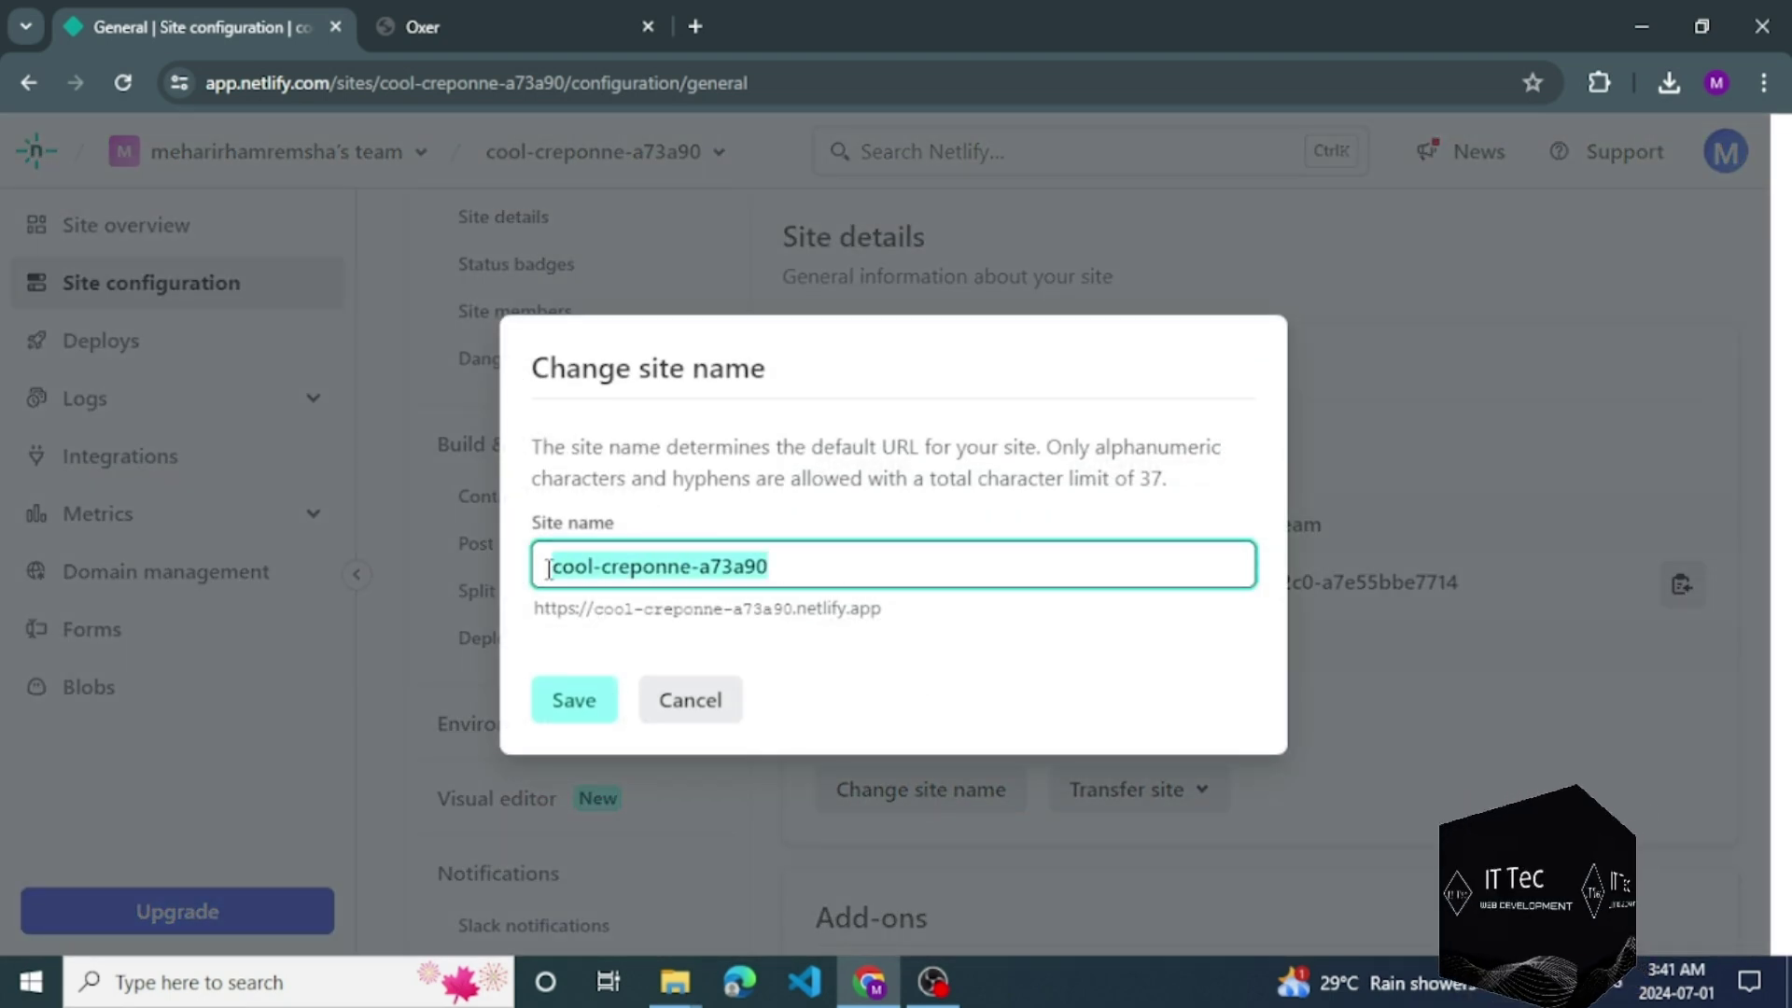
{"action": "type", "text": "amaz"}
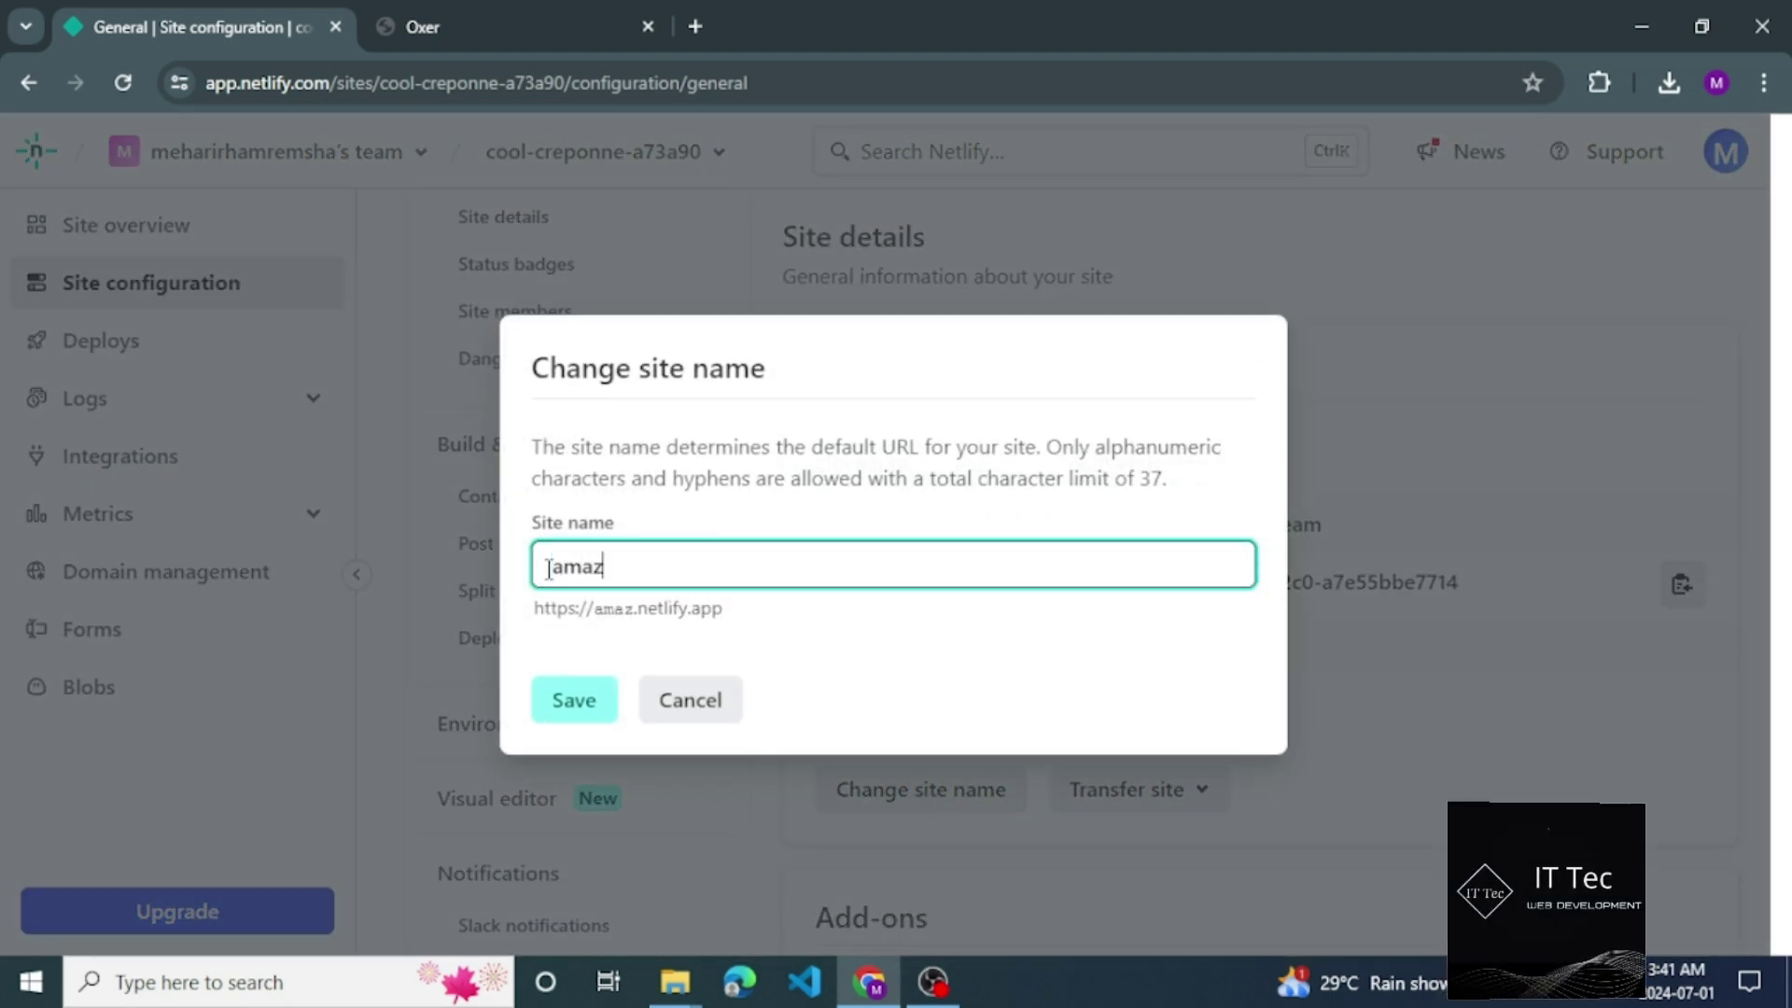
{"action": "type", "text": "ing"}
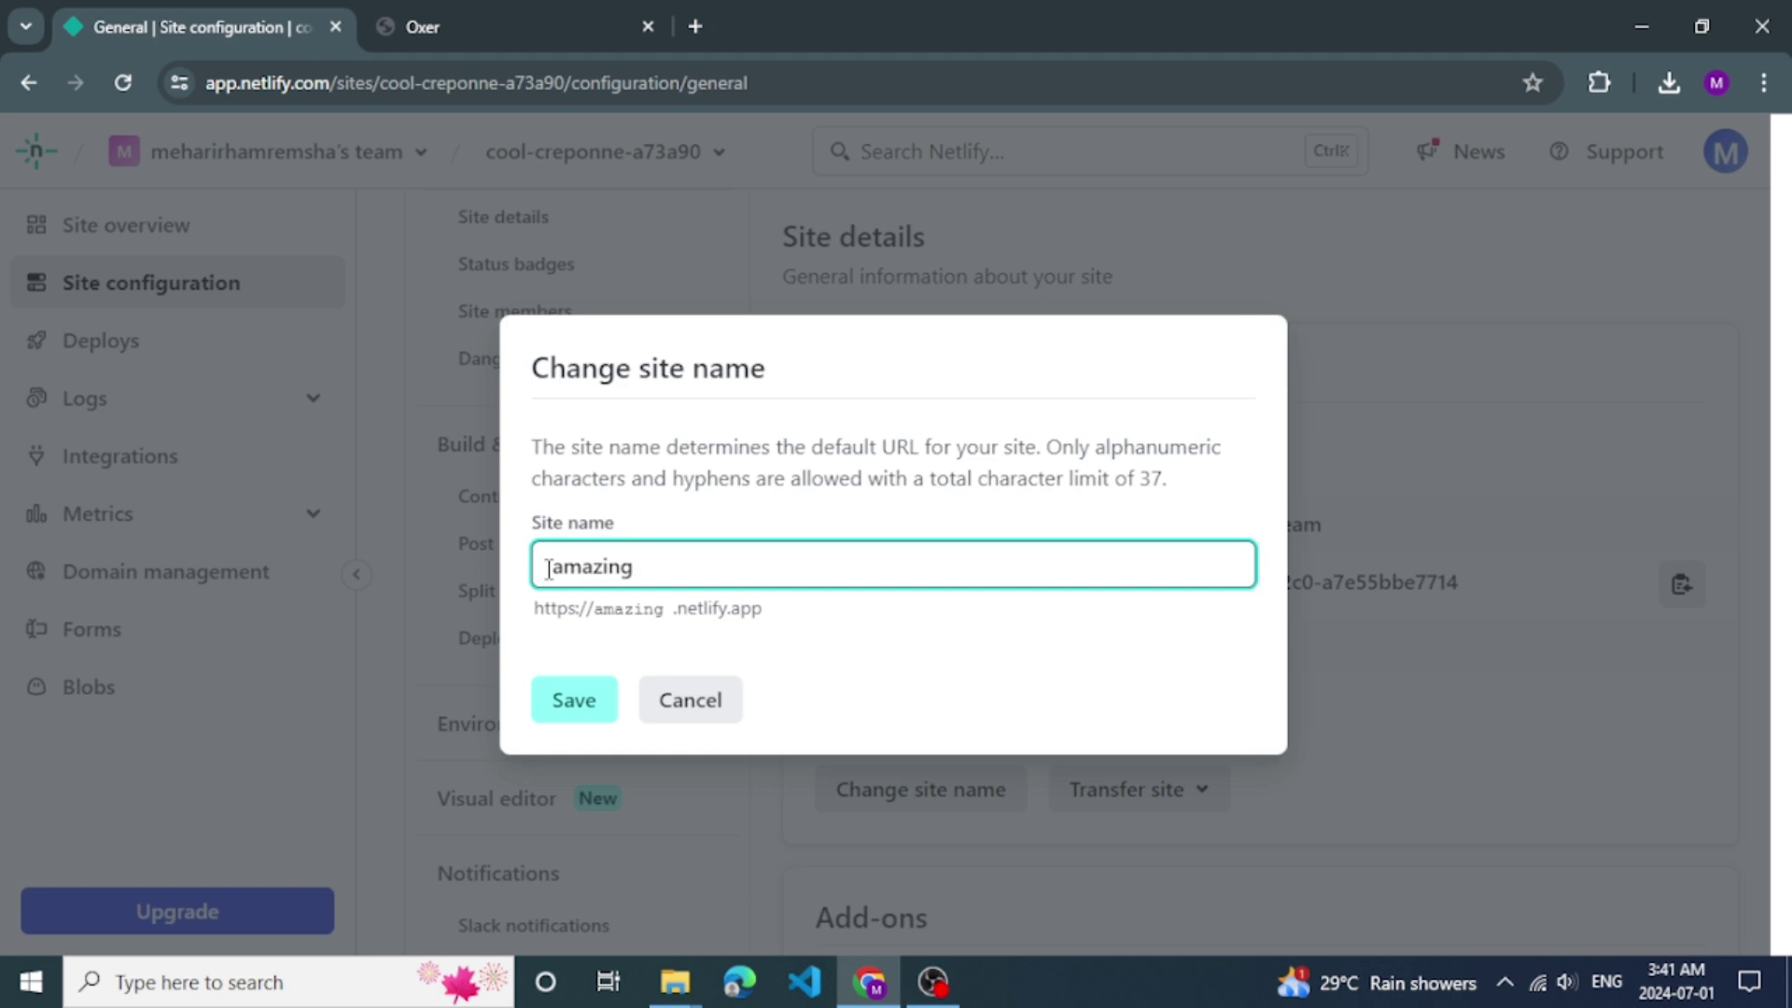
{"action": "left_click", "coordinate": [593, 707]}
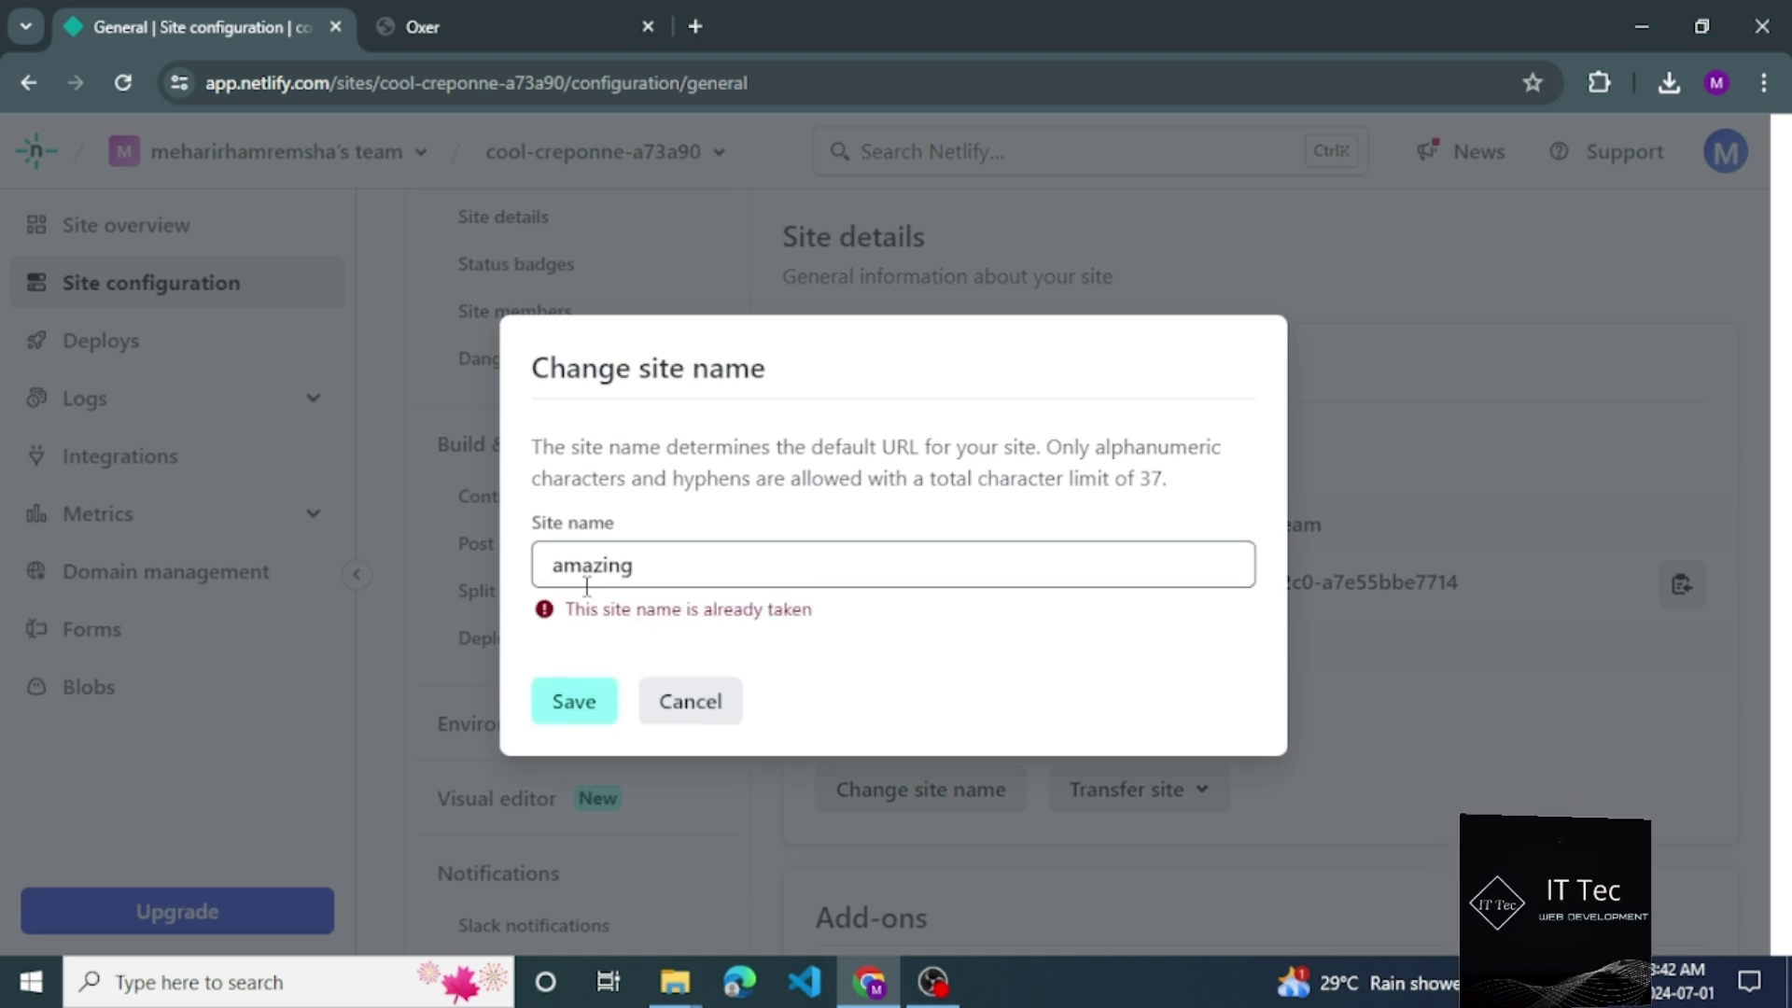
Save the site name as "amazing6" and check the name in the site information.
{"action": "left_click", "coordinate": [625, 579]}
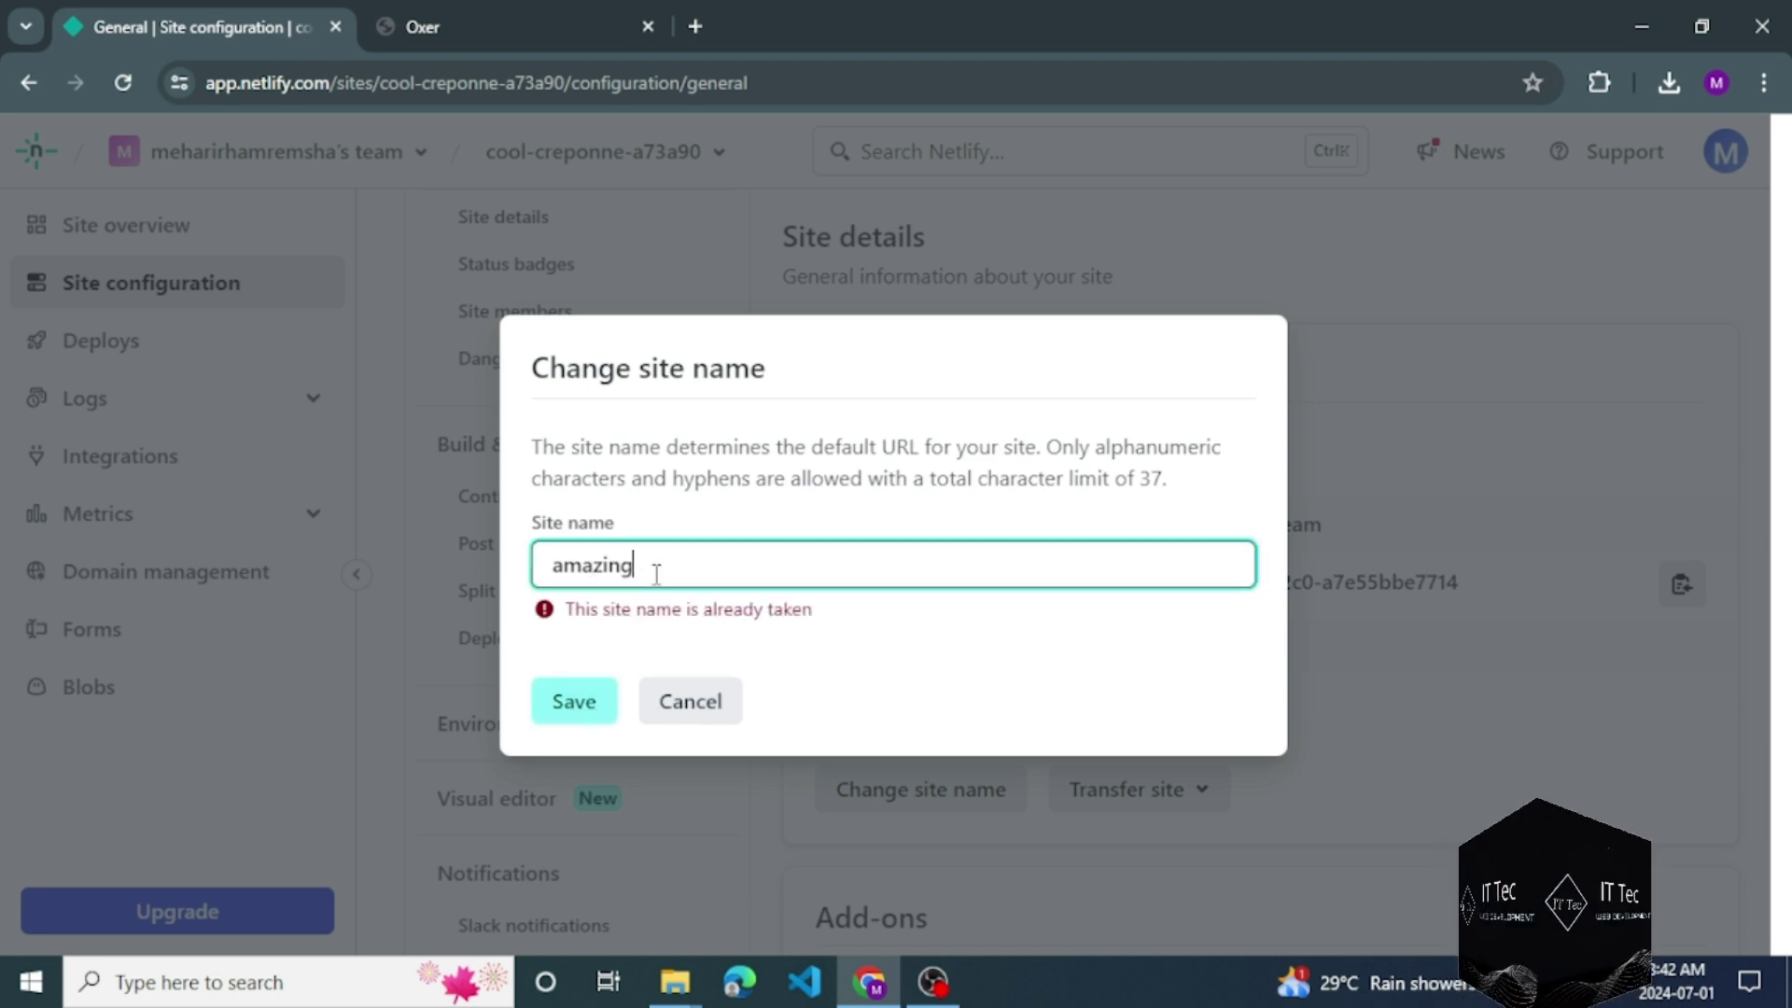
{"action": "type", "text": "6"}
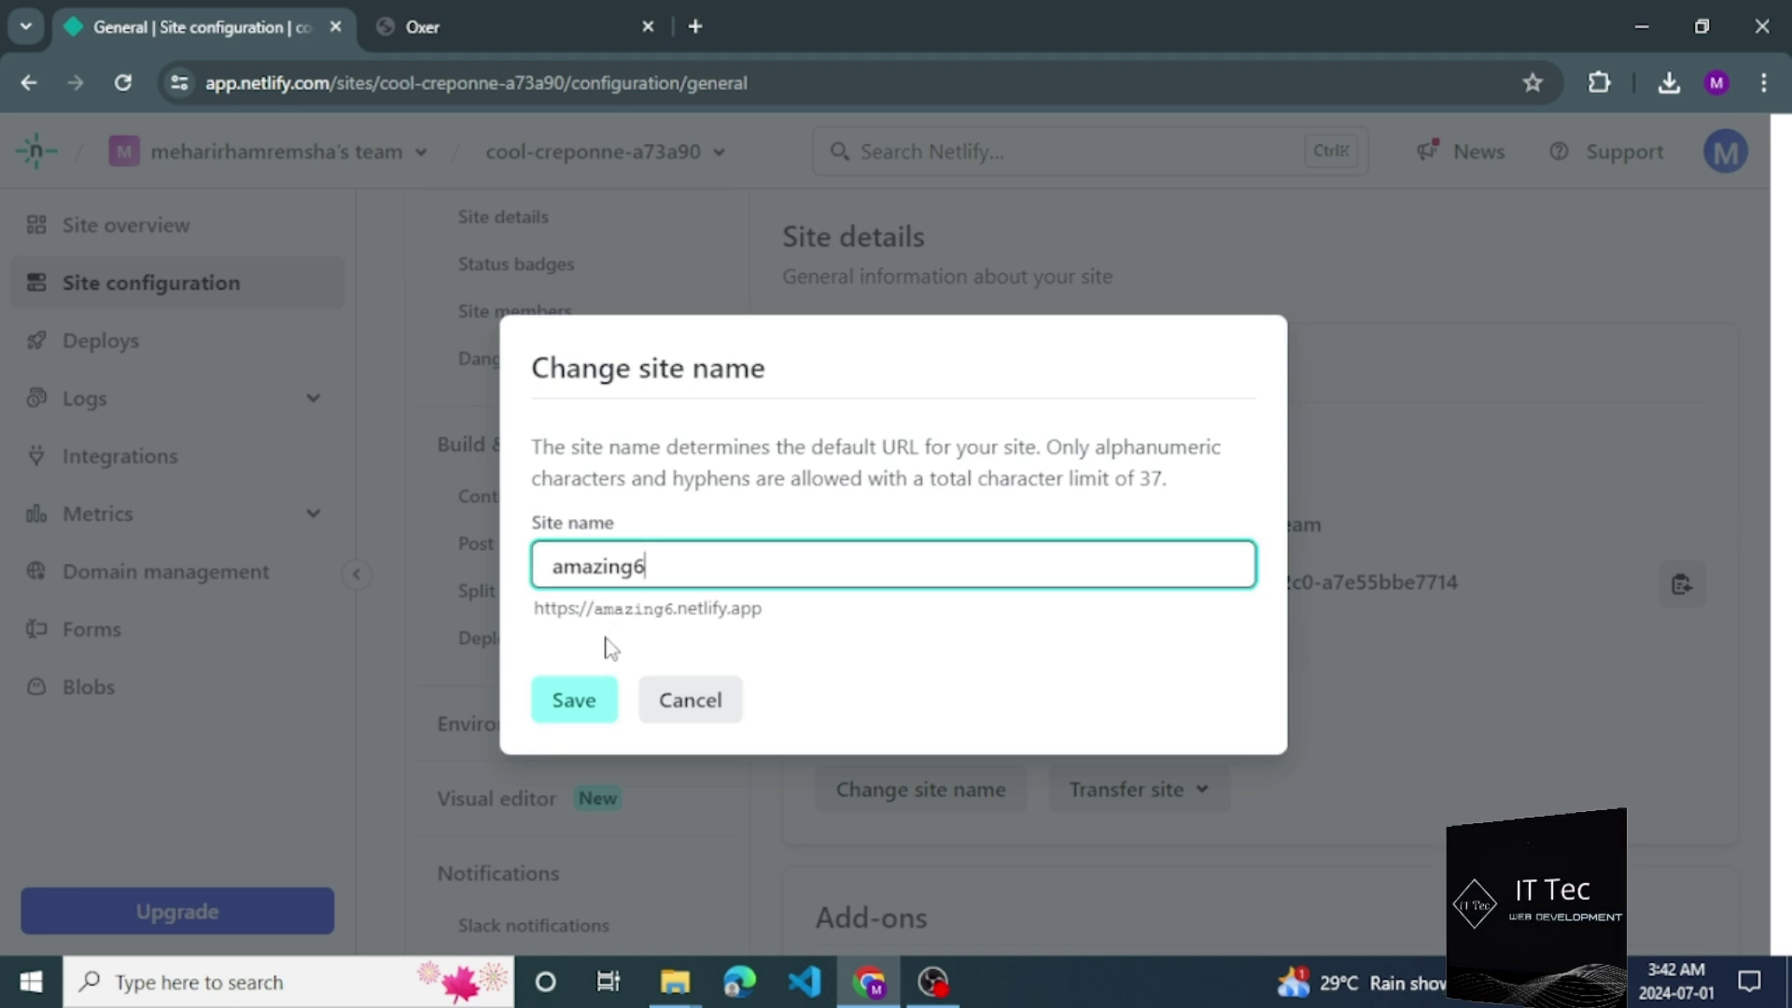
{"action": "left_click", "coordinate": [585, 709]}
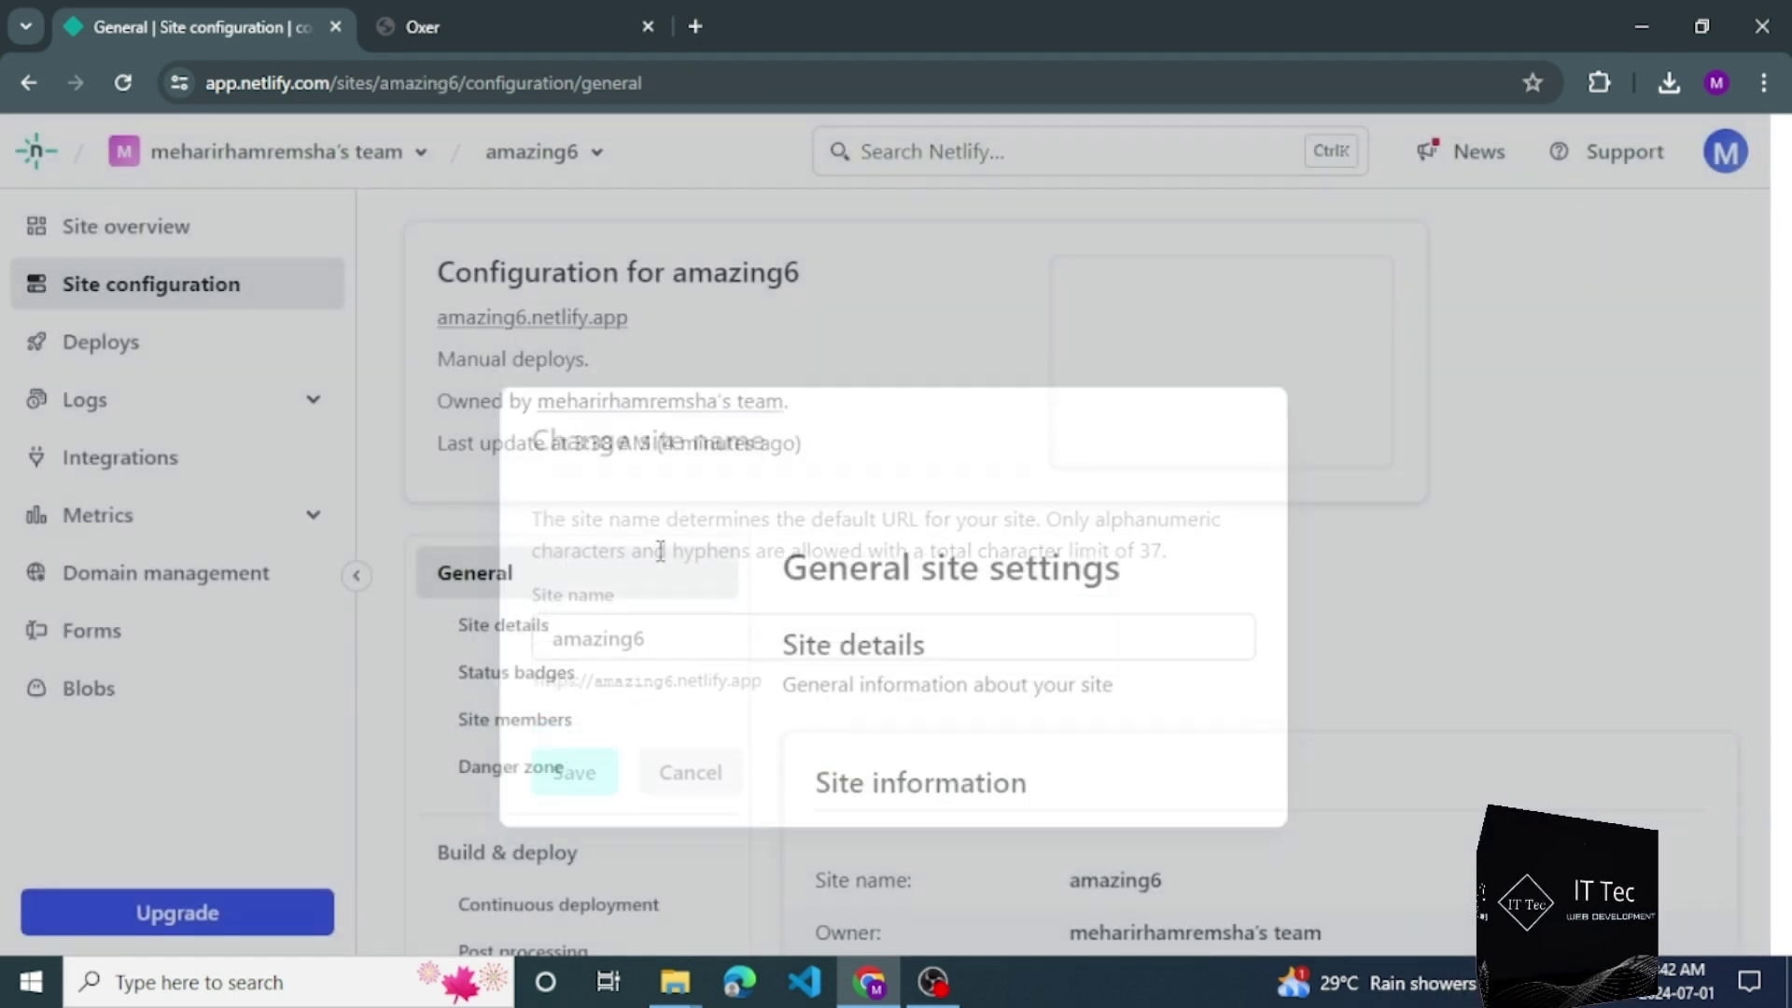
{"action": "scroll", "coordinate": [660, 552], "scroll_direction": "down", "scroll_amount": 5}
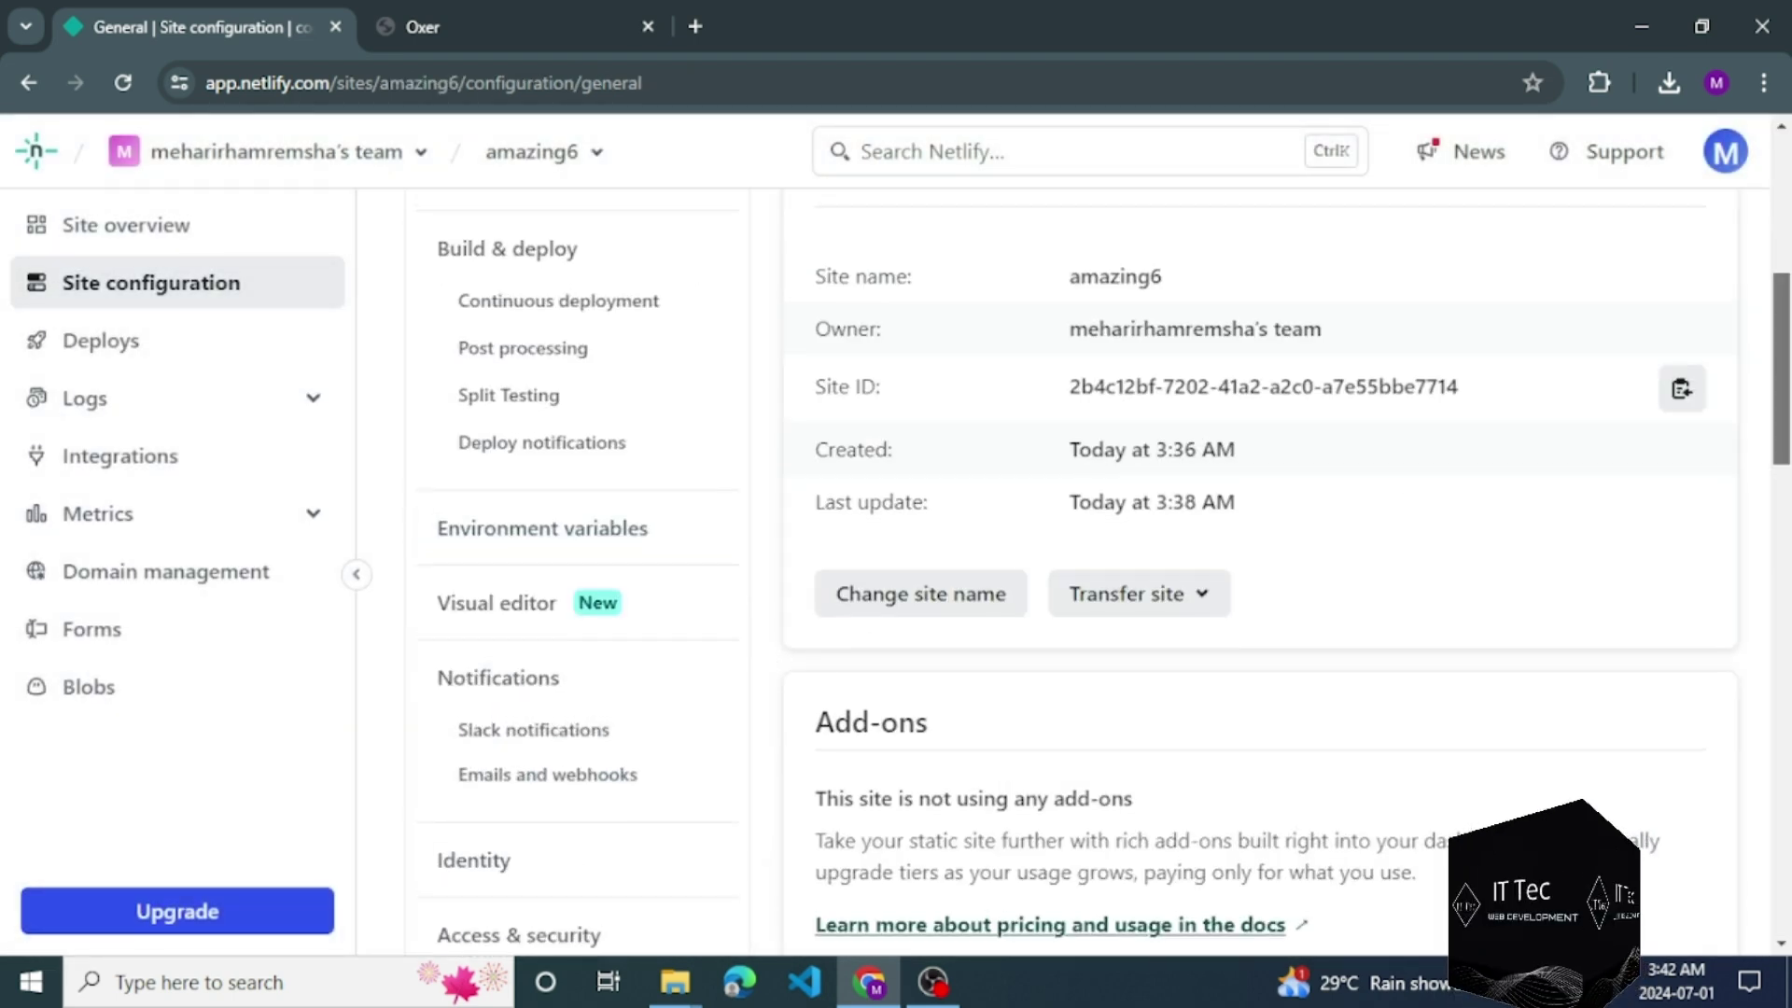
{"action": "scroll", "coordinate": [1209, 454], "scroll_direction": "up", "scroll_amount": 2}
{"action": "left_click_drag", "start_coordinate": [1190, 429], "coordinate": [1005, 431]}
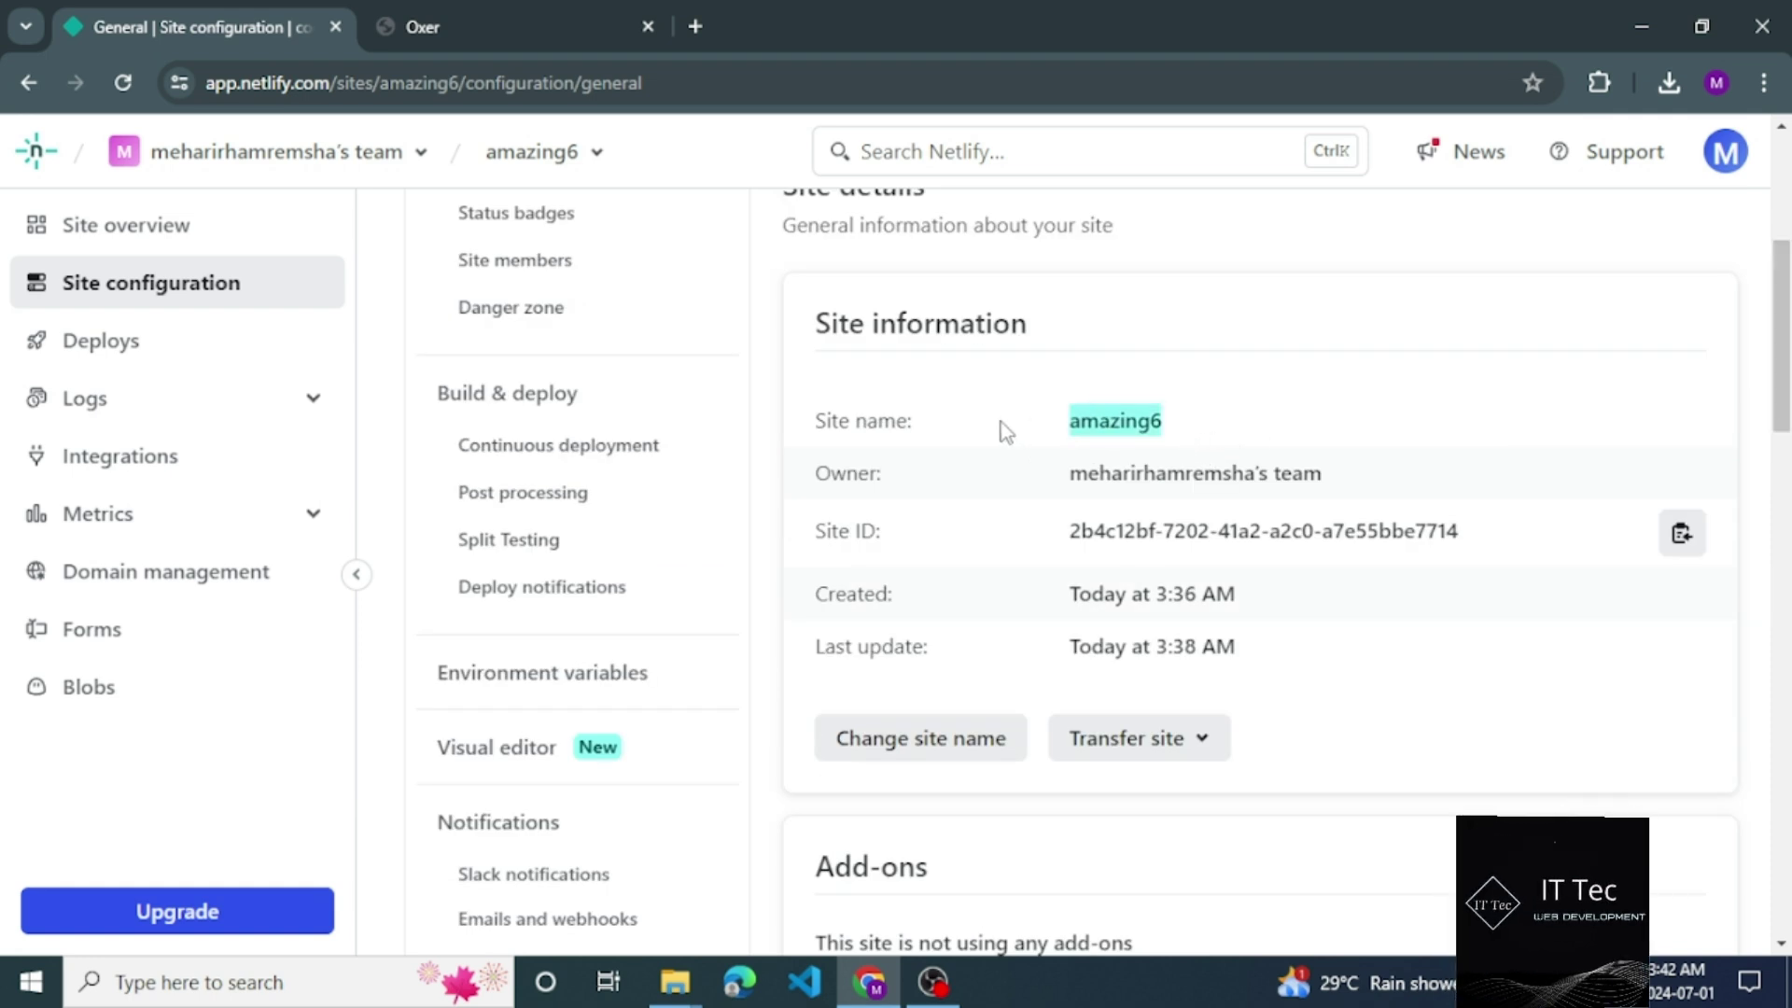
{"action": "left_click", "coordinate": [1083, 474]}
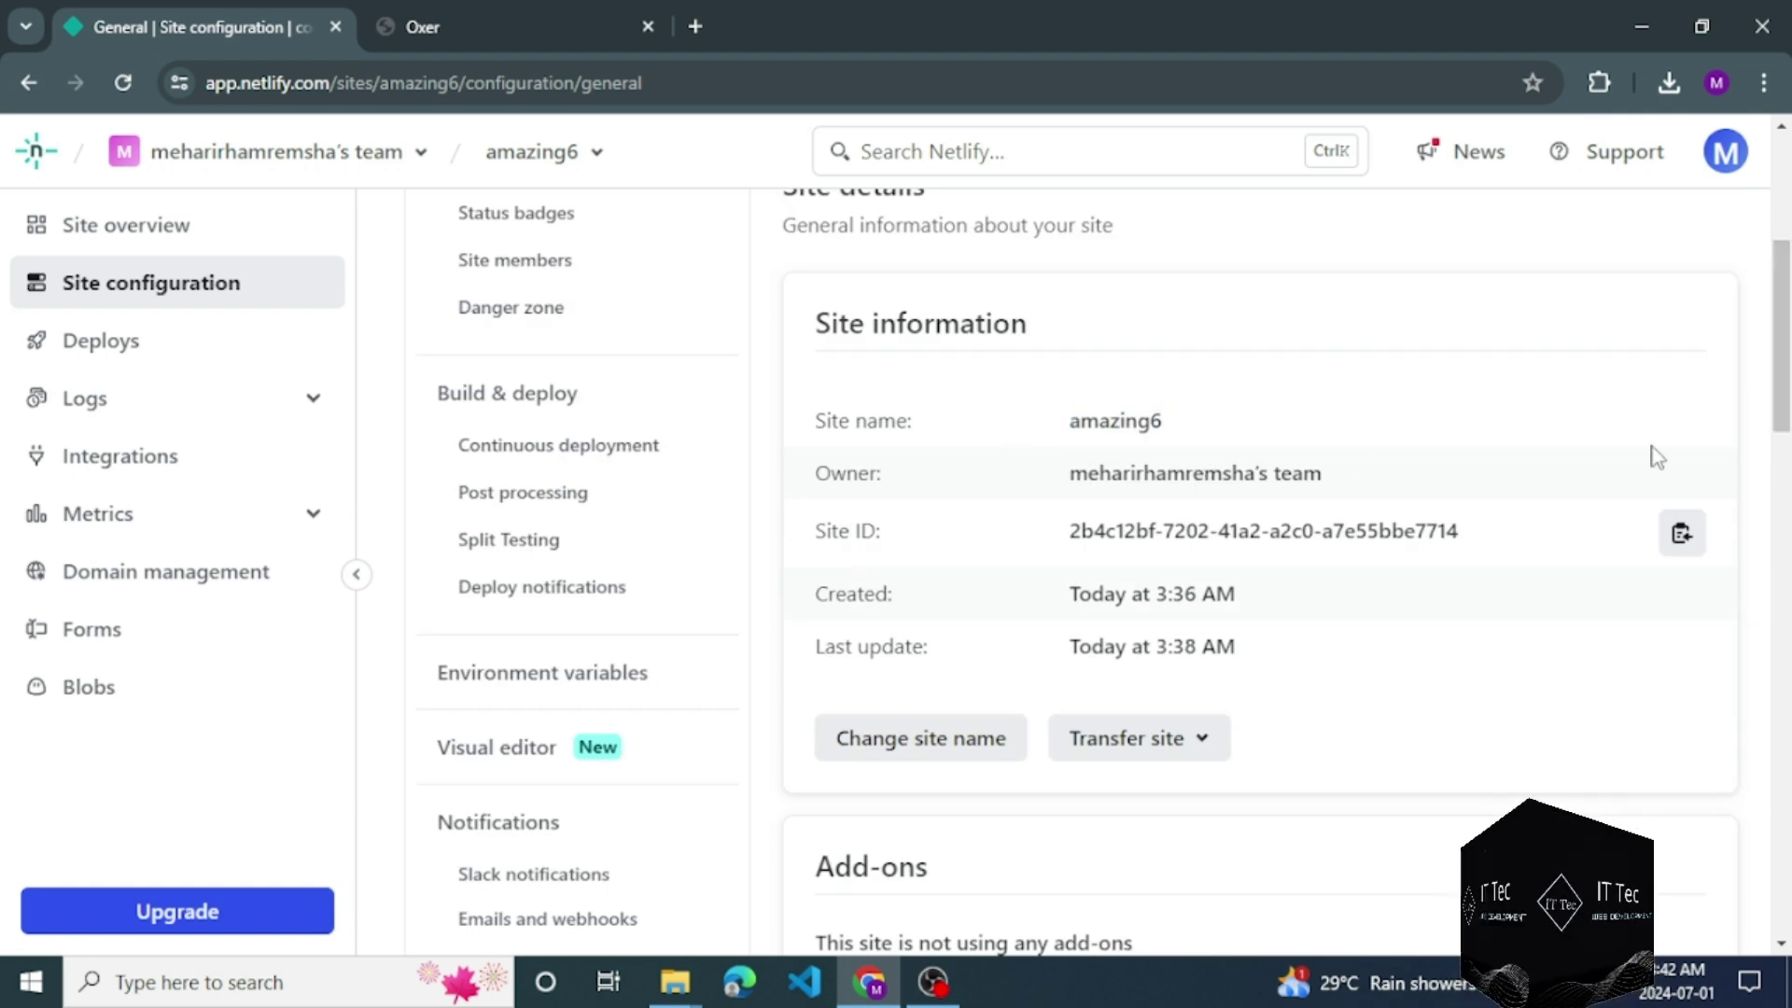
Look through the remaining general site settings down to the Danger zone, and view the site's deploys.
{"action": "scroll", "coordinate": [1783, 457], "scroll_direction": "down", "scroll_amount": 6}
{"action": "scroll", "coordinate": [1783, 457], "scroll_direction": "up", "scroll_amount": 2}
{"action": "scroll", "coordinate": [1783, 457], "scroll_direction": "down", "scroll_amount": 3}
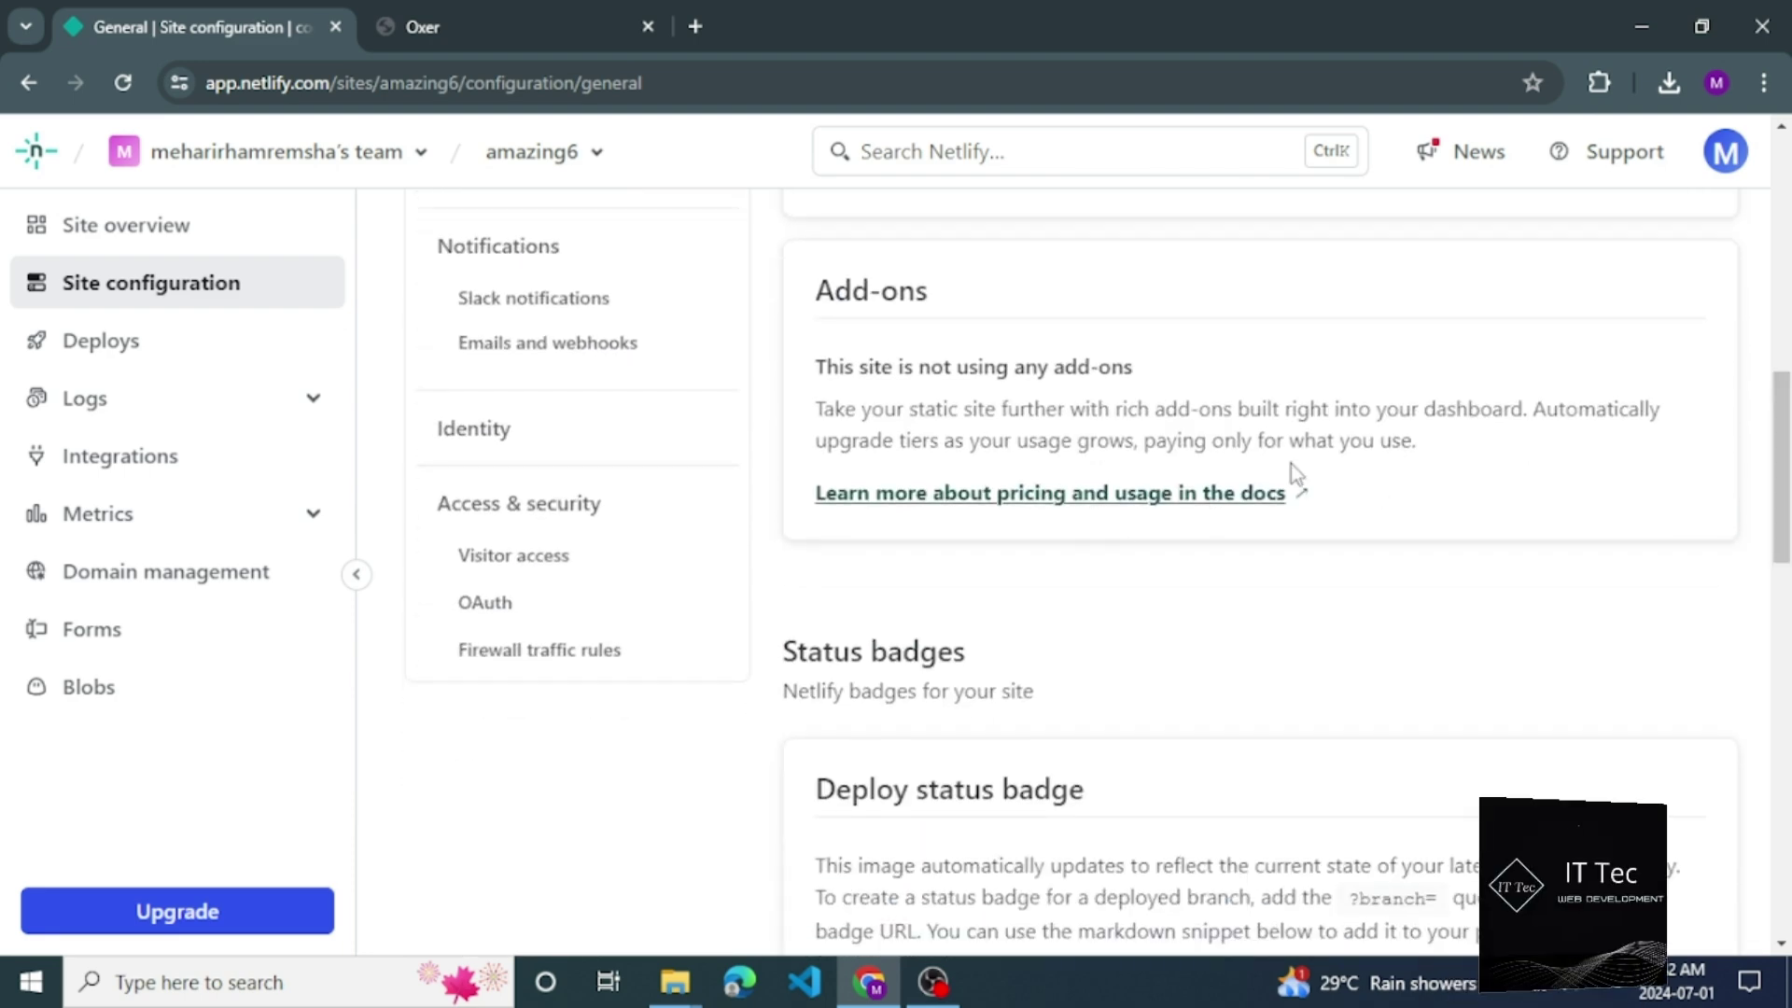
{"action": "scroll", "coordinate": [1781, 522], "scroll_direction": "down", "scroll_amount": 5}
{"action": "scroll", "coordinate": [1594, 631], "scroll_direction": "down", "scroll_amount": 10}
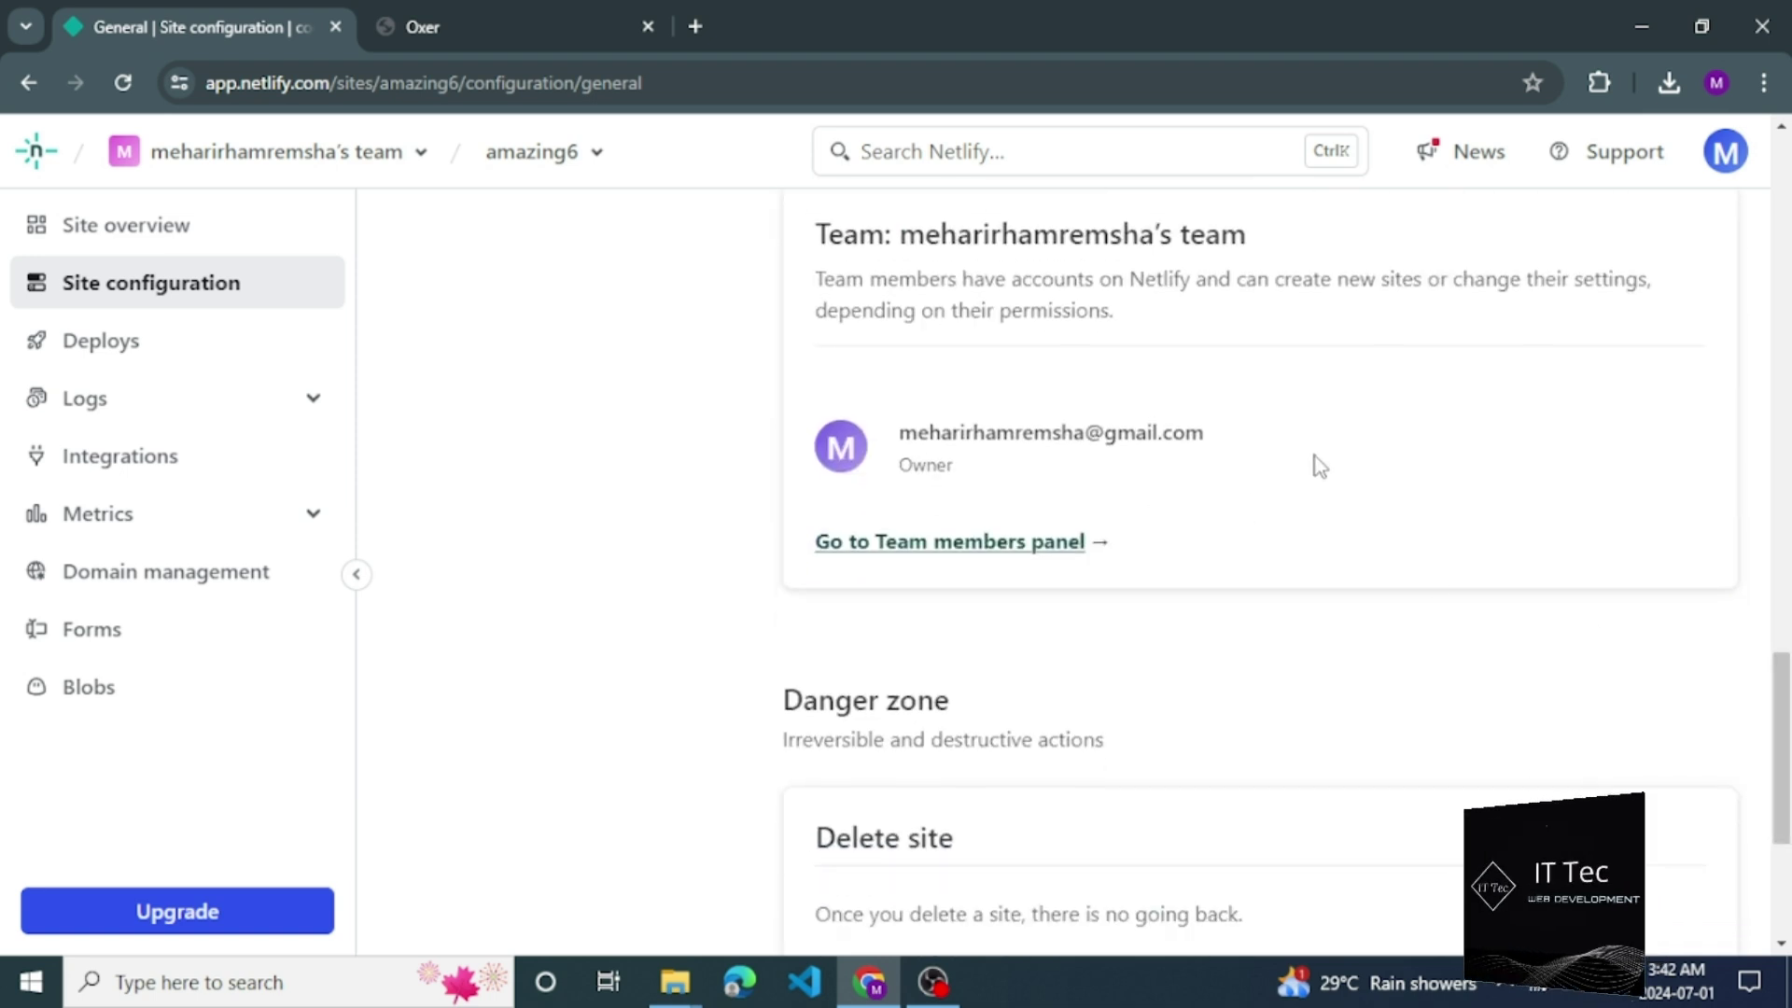
{"action": "left_click", "coordinate": [169, 347]}
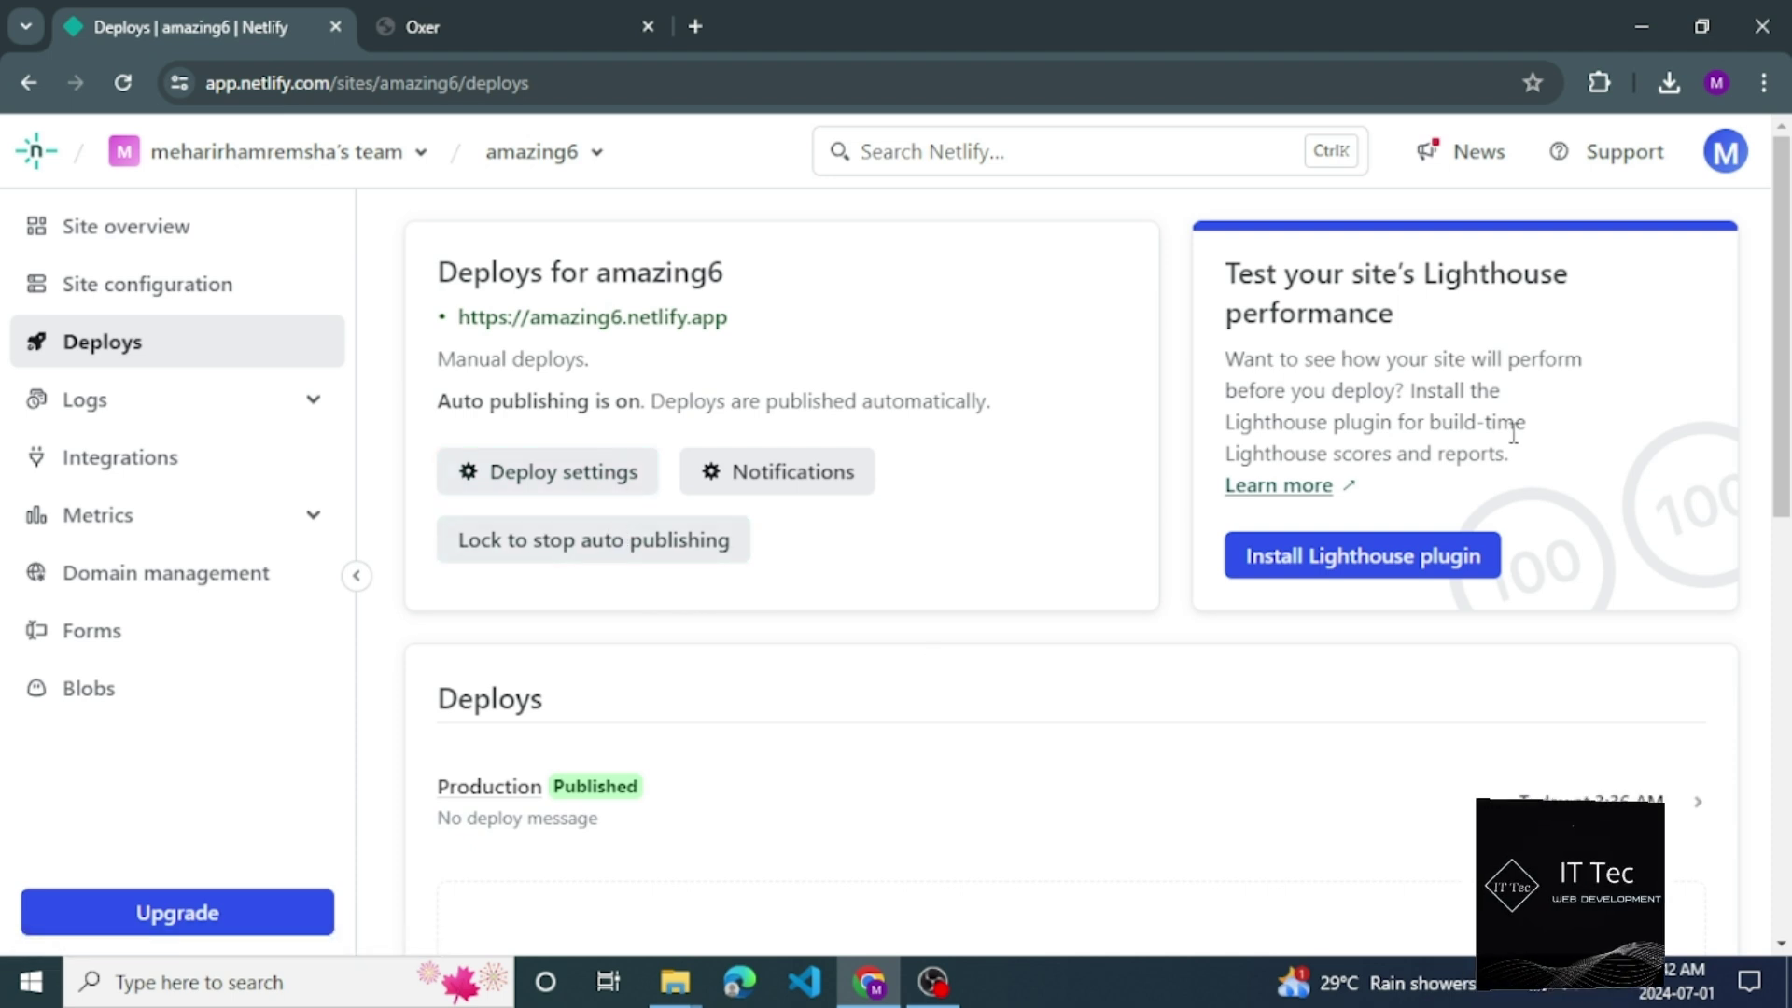
{"action": "scroll", "coordinate": [1513, 434], "scroll_direction": "down", "scroll_amount": 3}
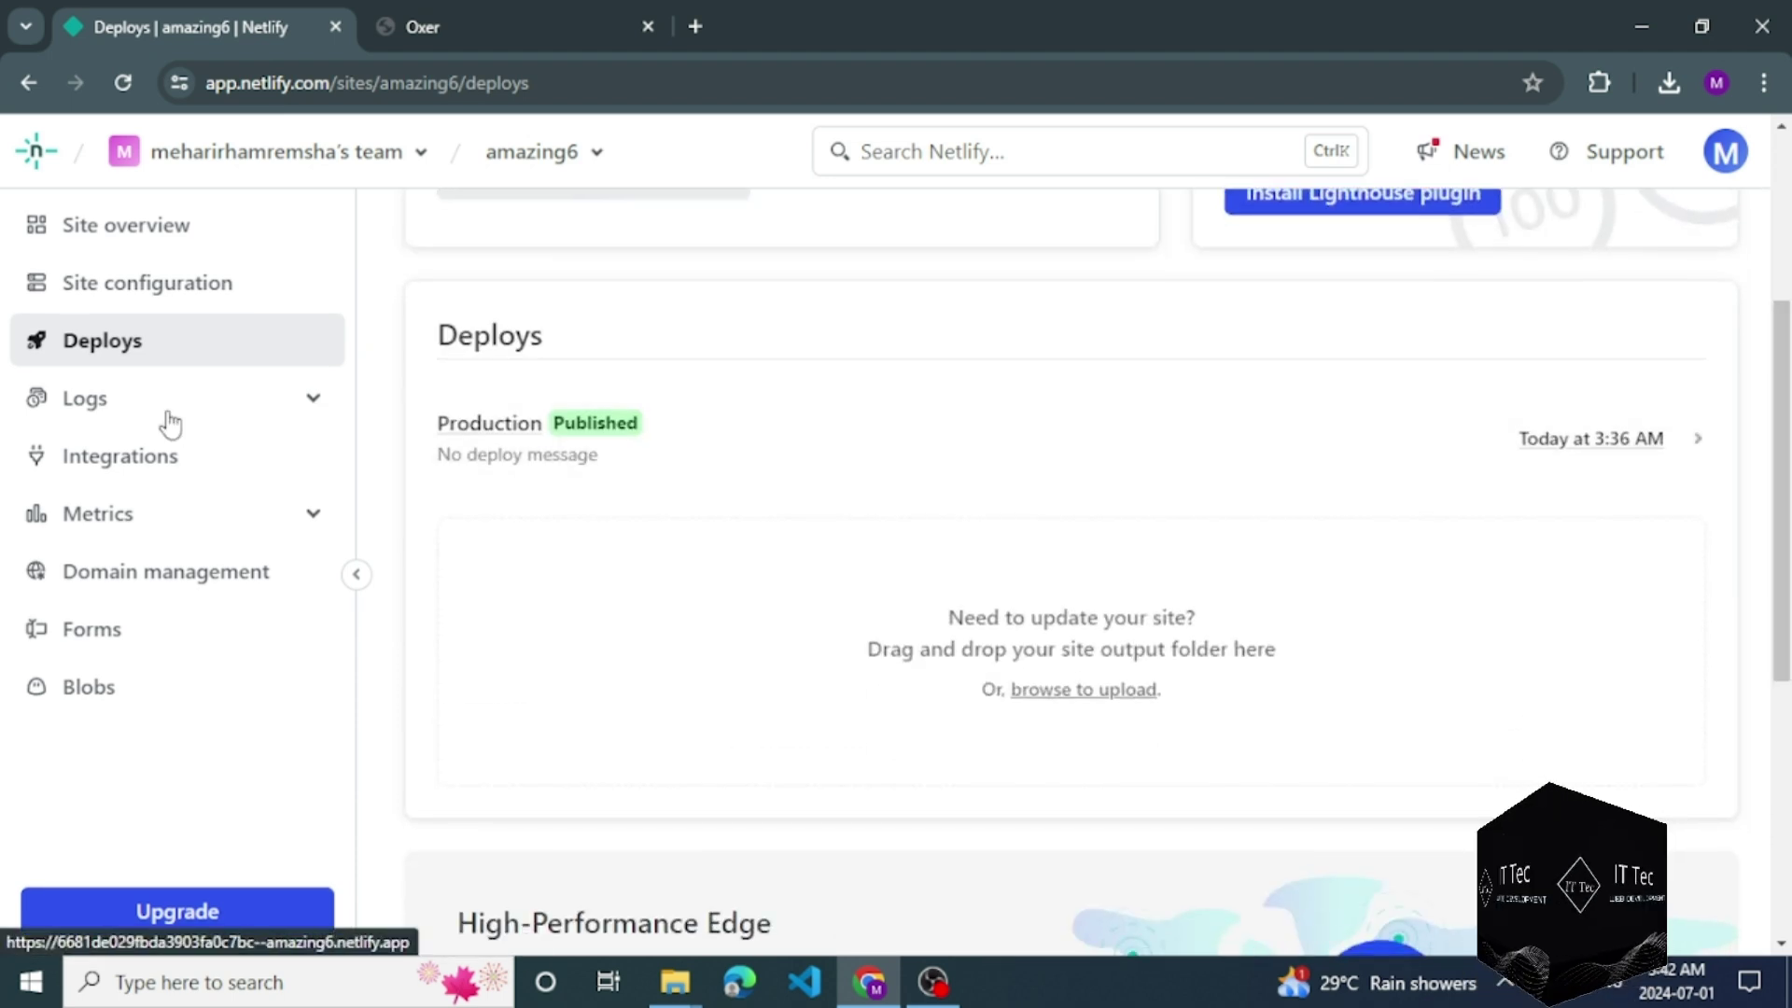
Open the Functions logs page and look through its setup instructions and learning resources.
{"action": "left_click", "coordinate": [89, 404]}
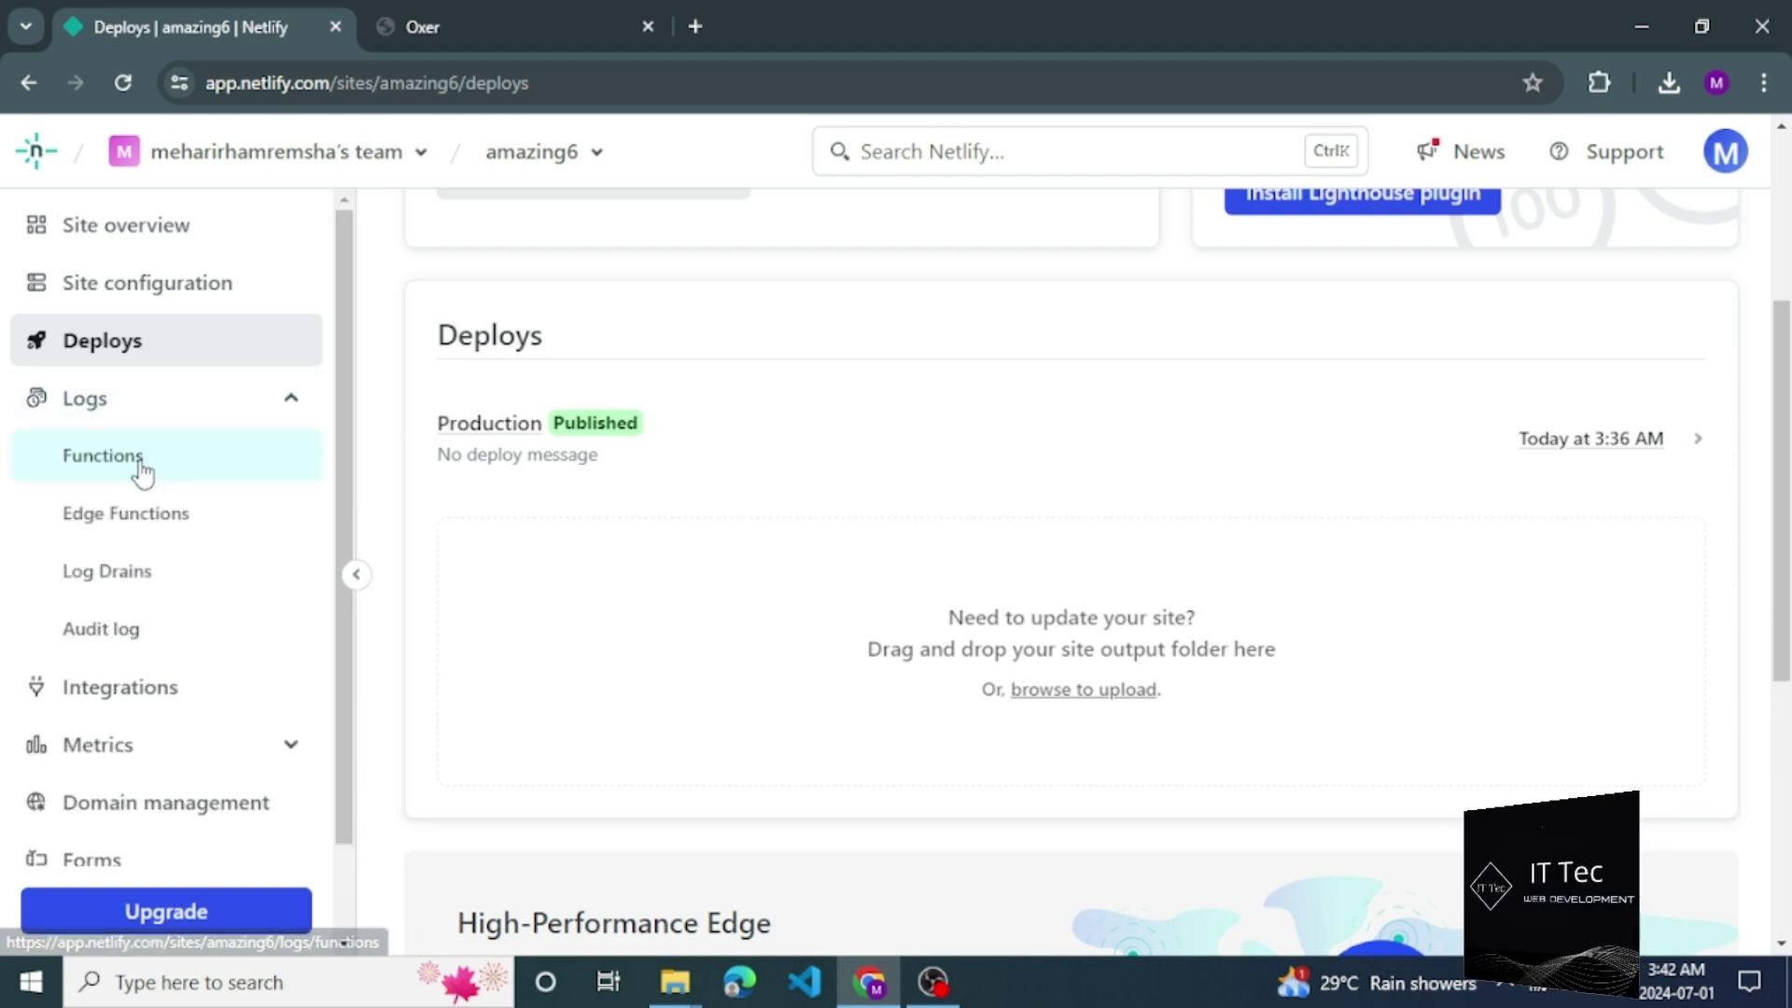
{"action": "left_click", "coordinate": [140, 470]}
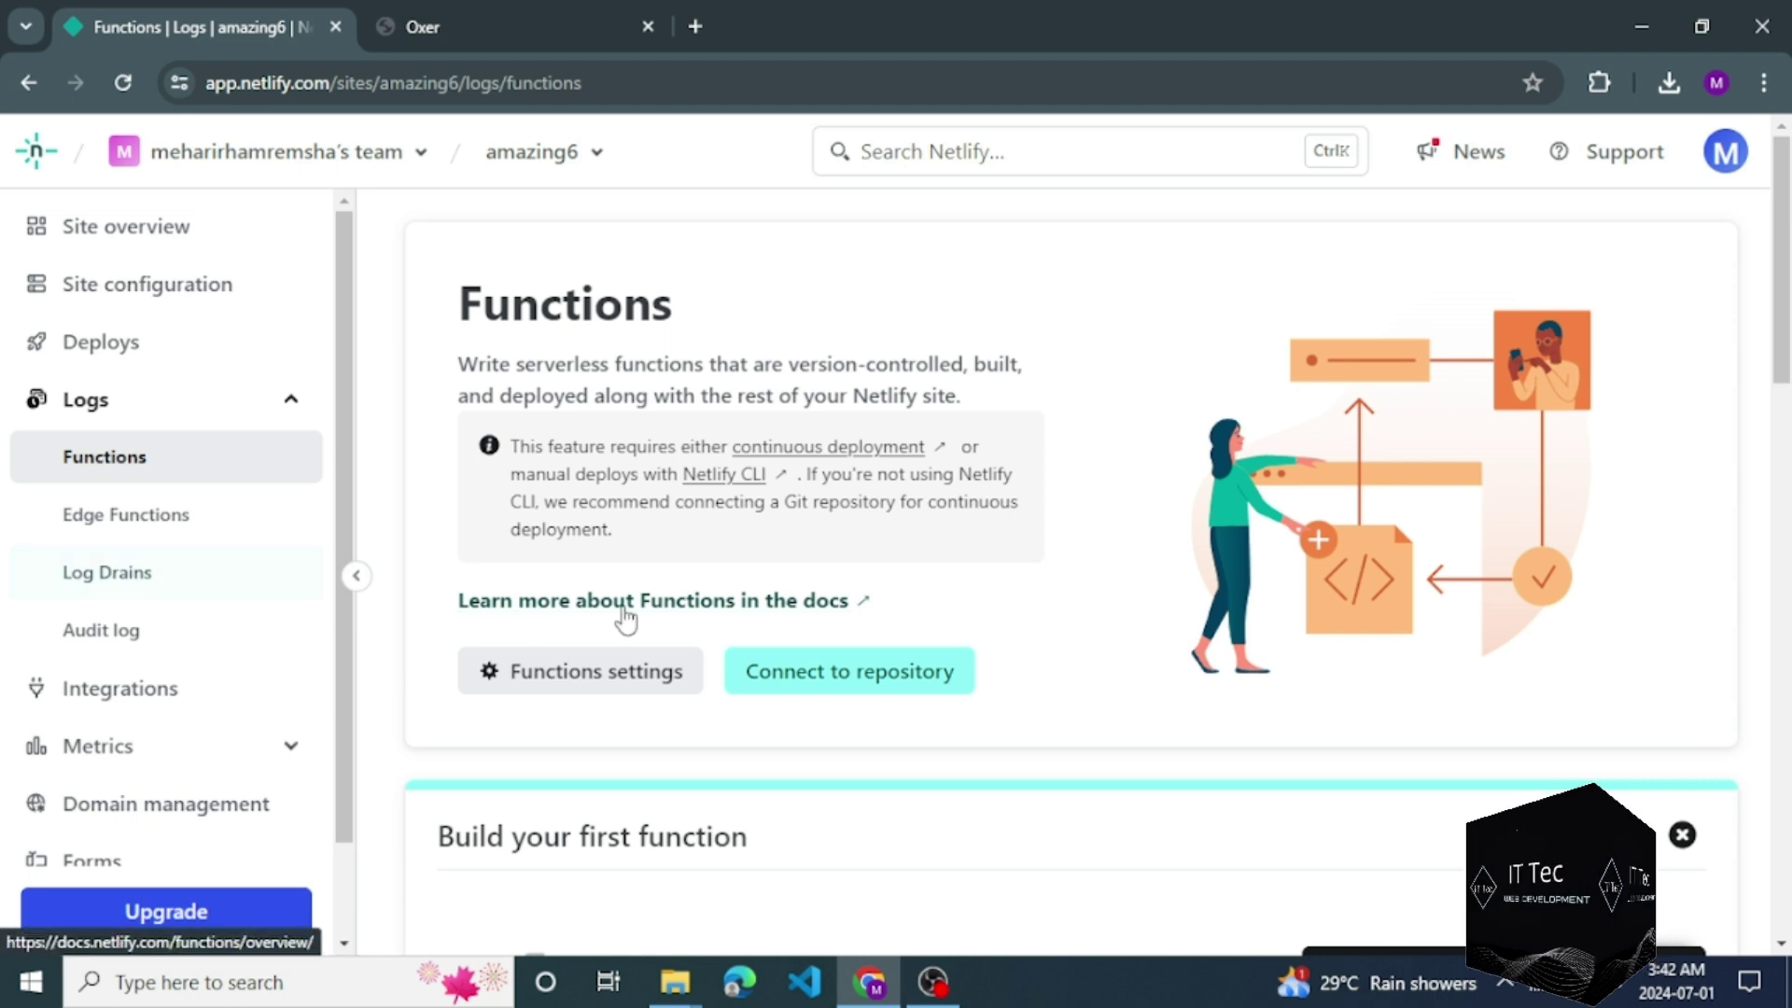
{"action": "left_click_drag", "start_coordinate": [1783, 378], "coordinate": [1784, 584]}
{"action": "scroll", "coordinate": [1223, 620], "scroll_direction": "down", "scroll_amount": 7}
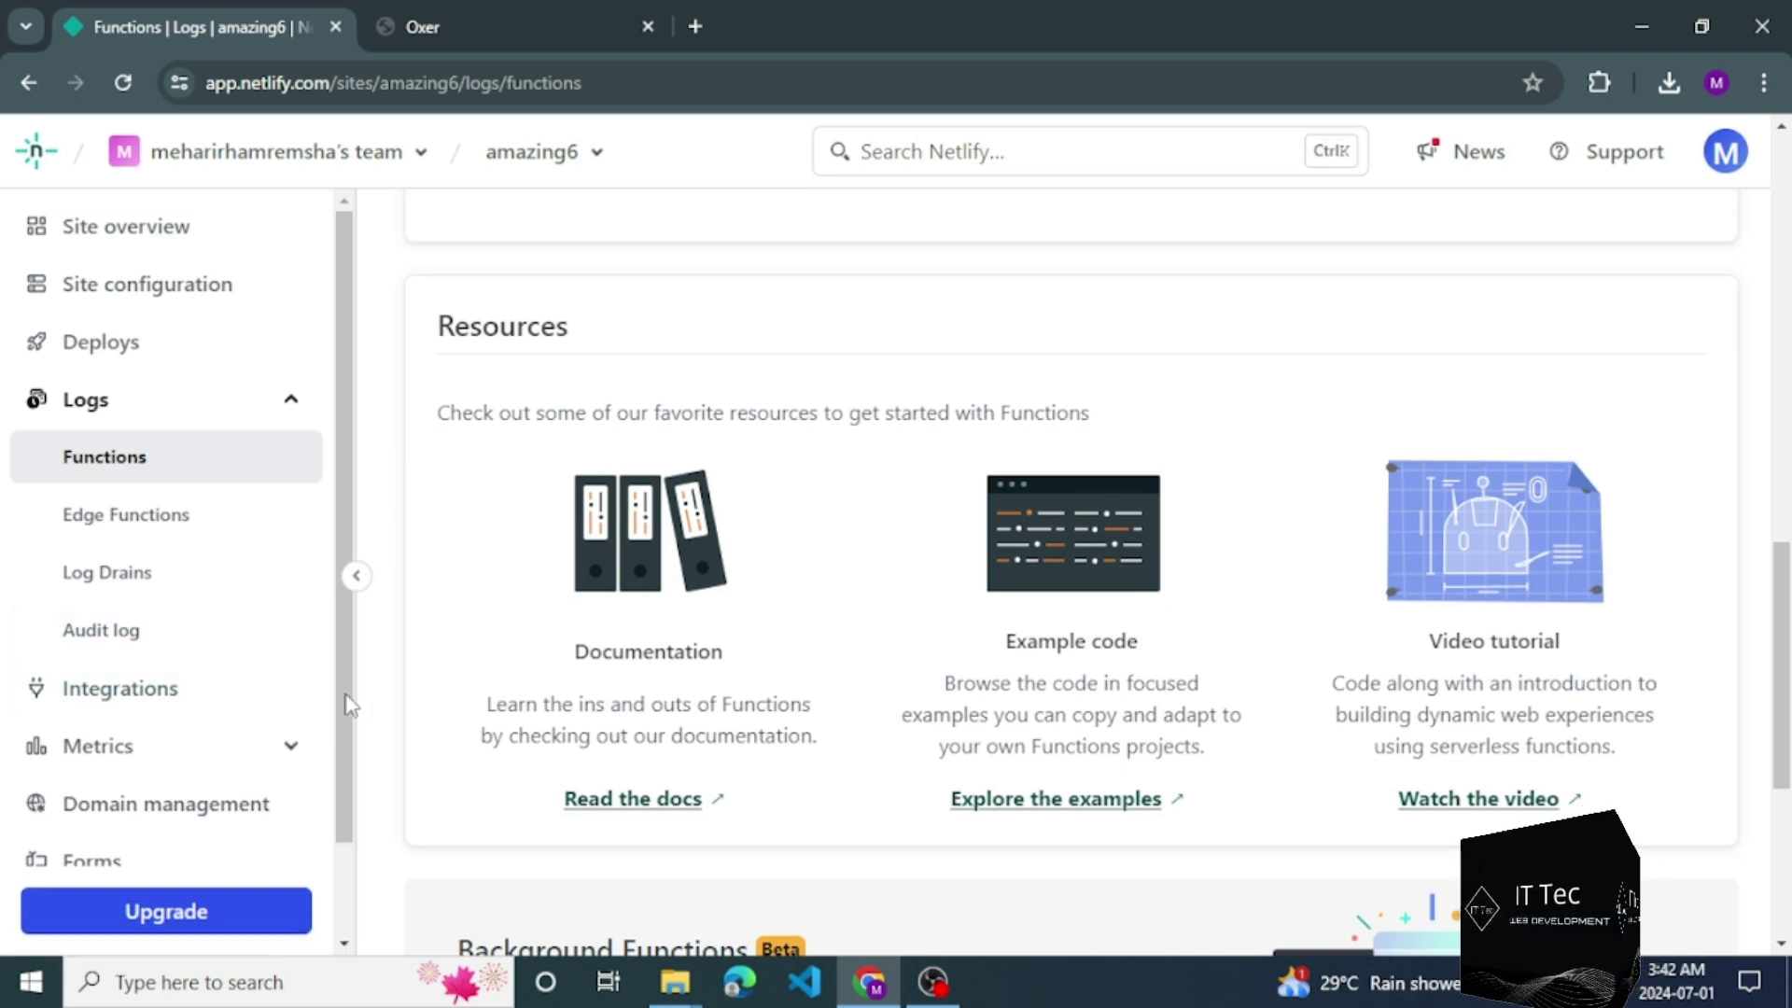
{"action": "left_click_drag", "start_coordinate": [345, 910], "coordinate": [343, 831]}
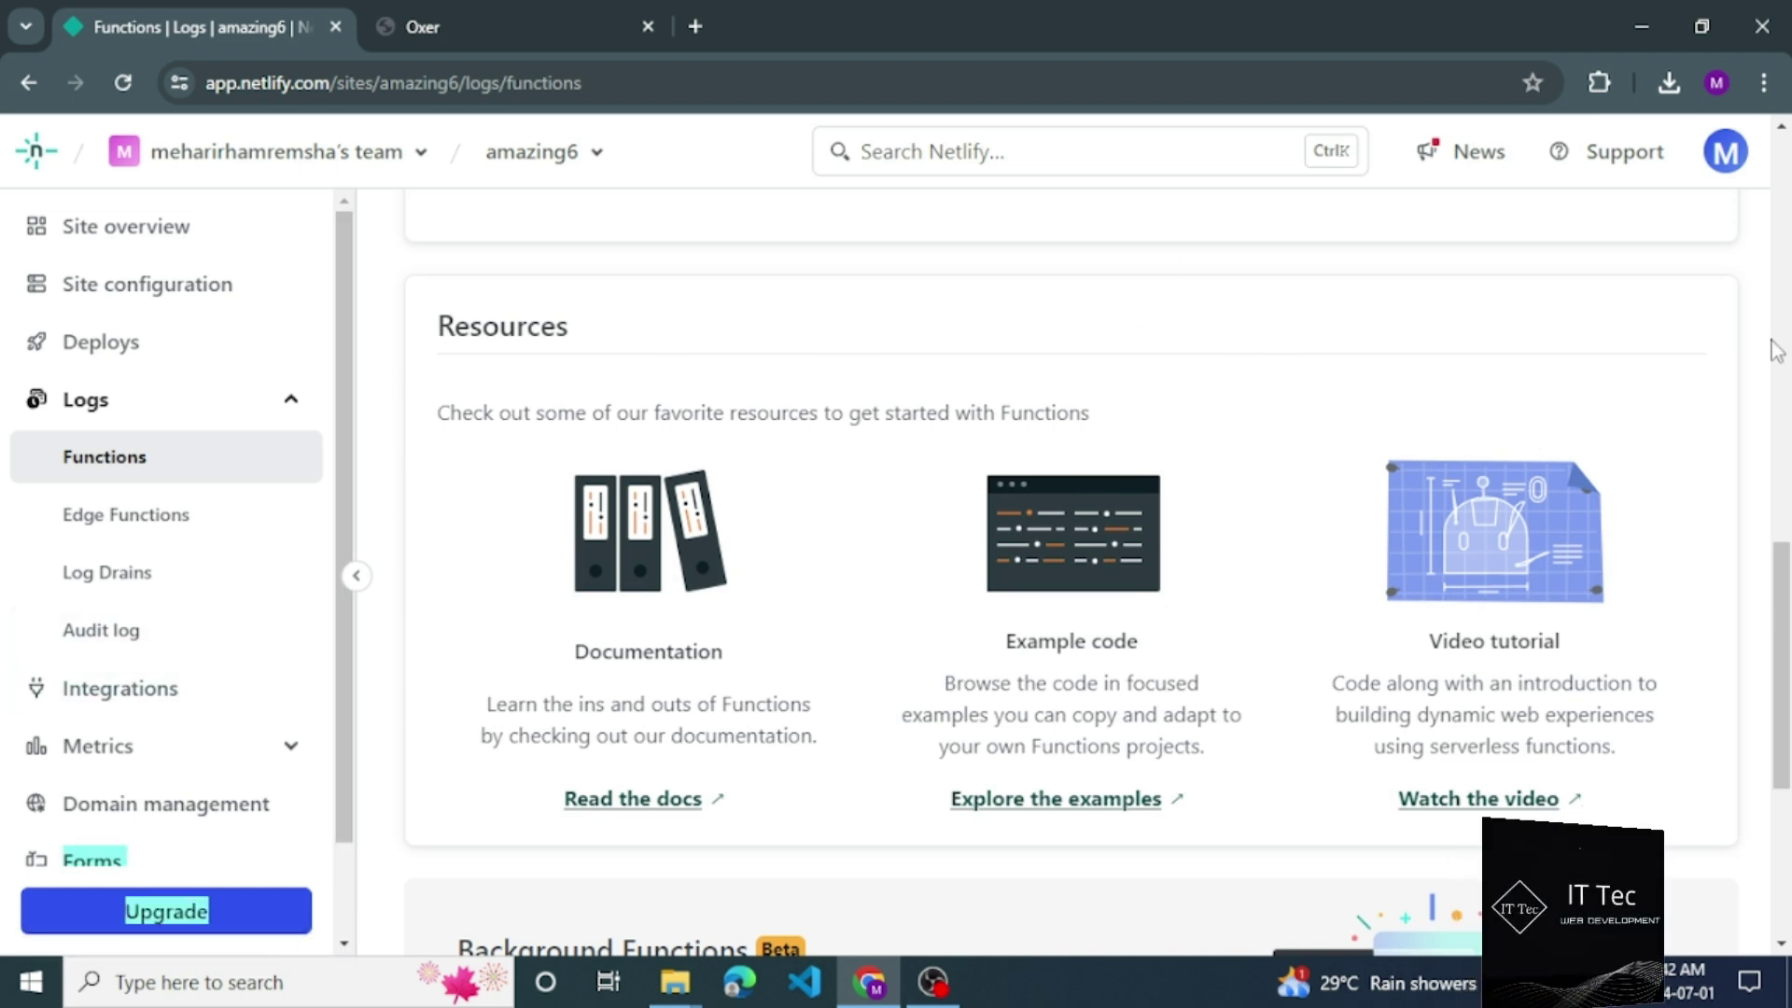
{"action": "scroll", "coordinate": [1776, 350], "scroll_direction": "up", "scroll_amount": 10}
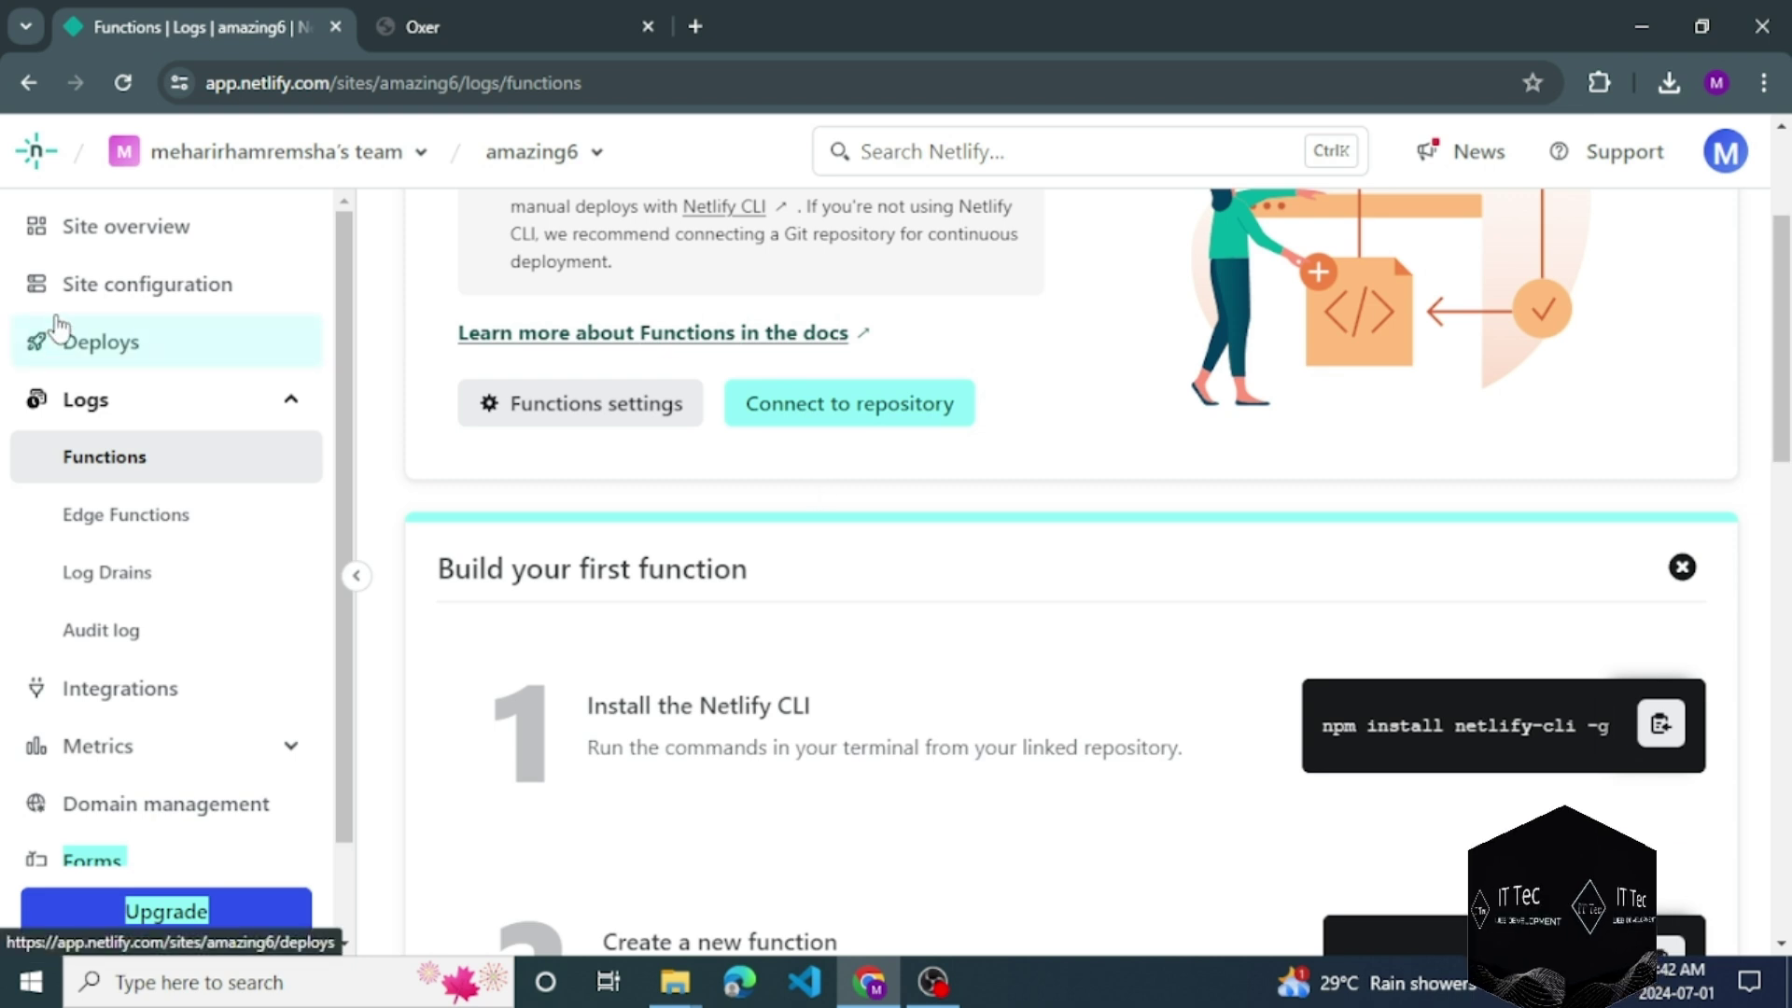
Return to the site overview and open the visual editor settings to review them.
{"action": "left_click", "coordinate": [154, 225]}
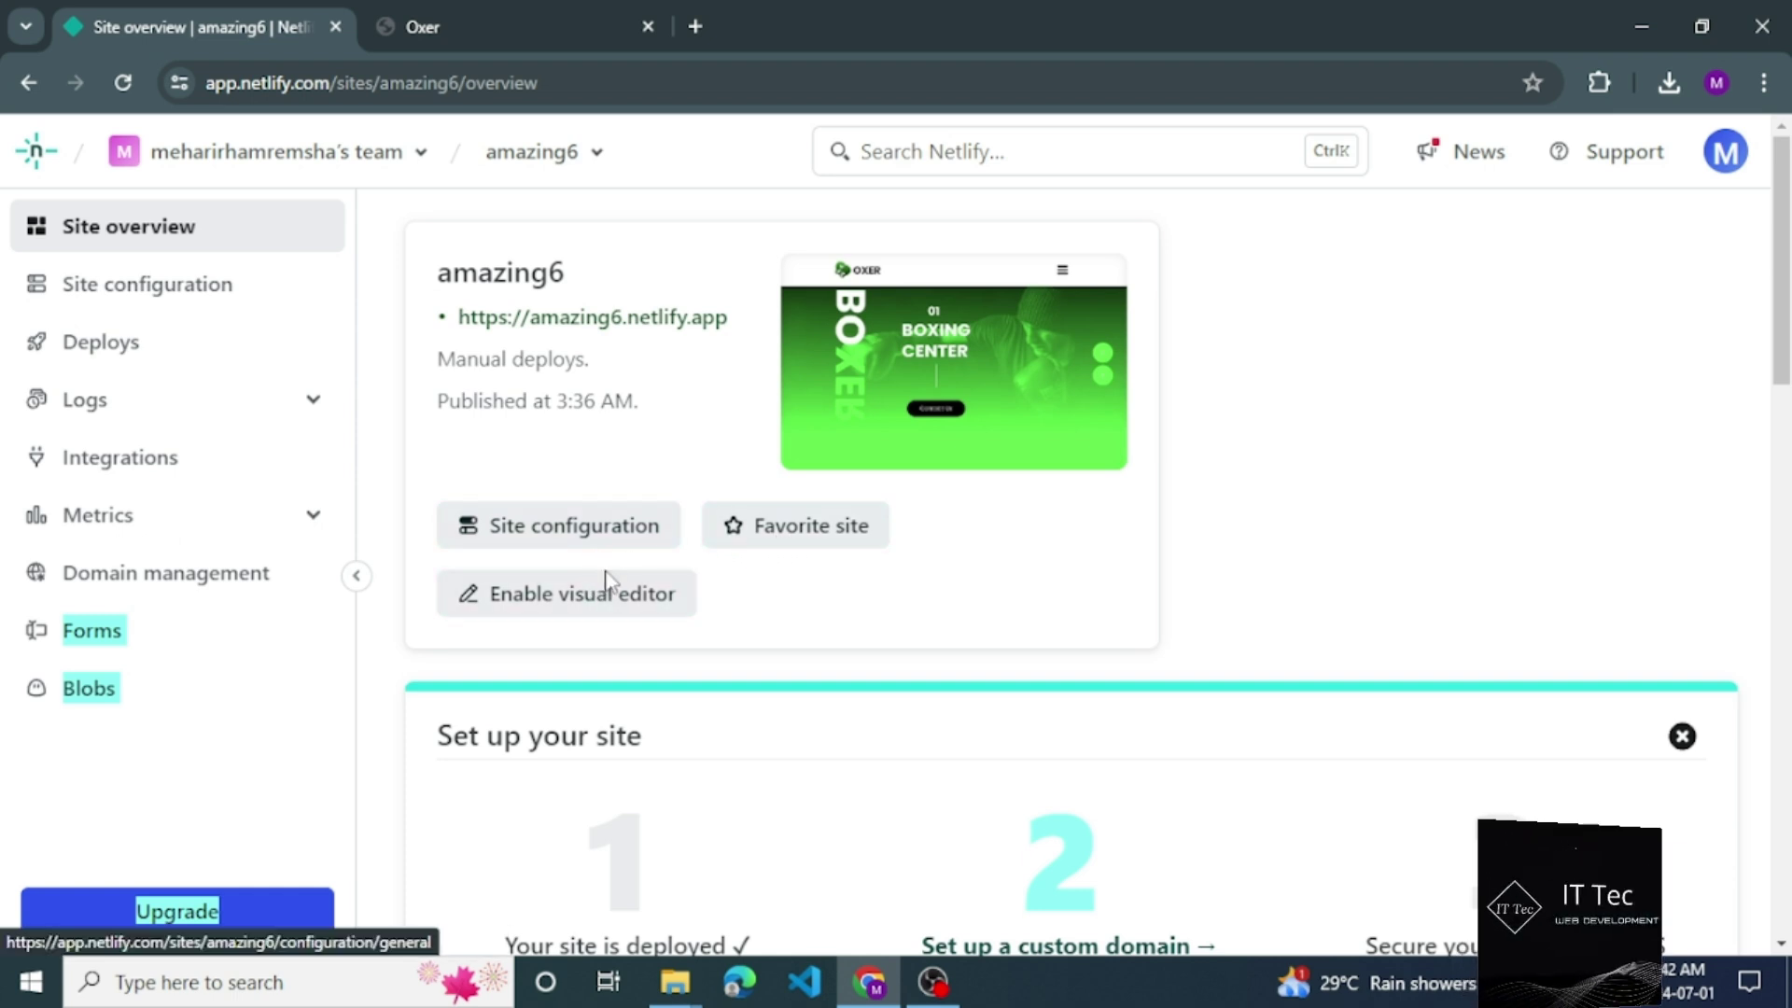
{"action": "left_click", "coordinate": [652, 611]}
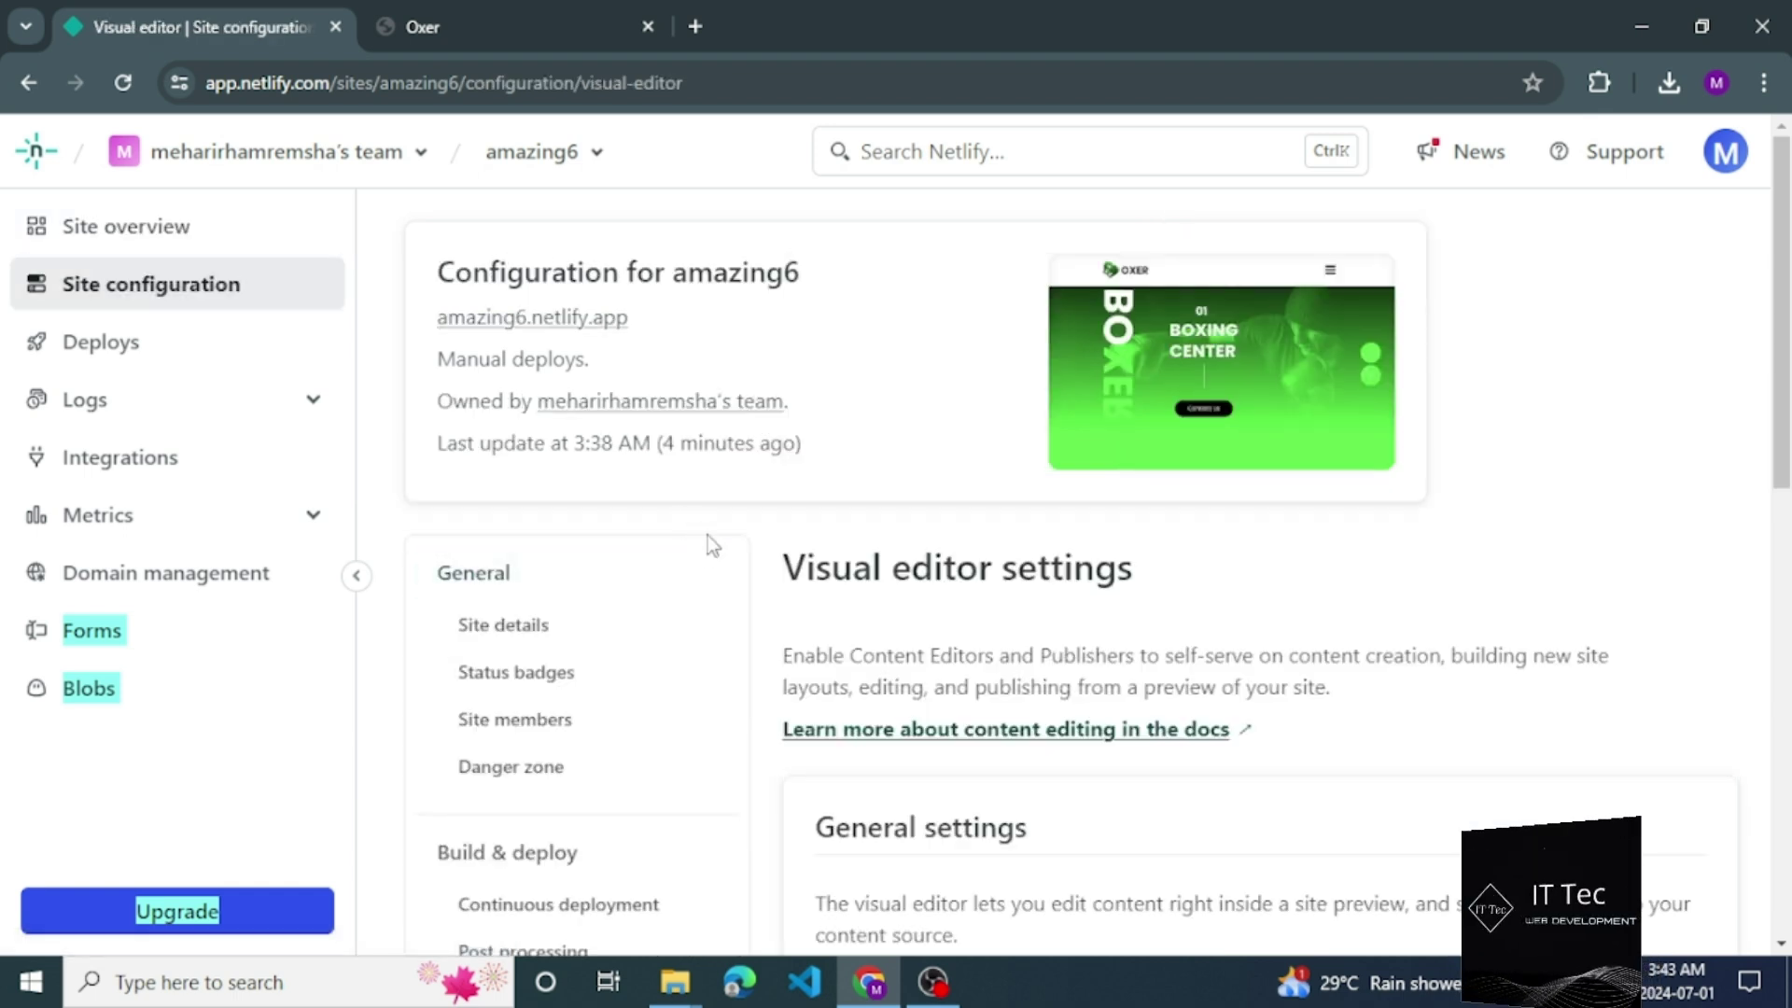
{"action": "scroll", "coordinate": [1043, 294], "scroll_direction": "down", "scroll_amount": 5}
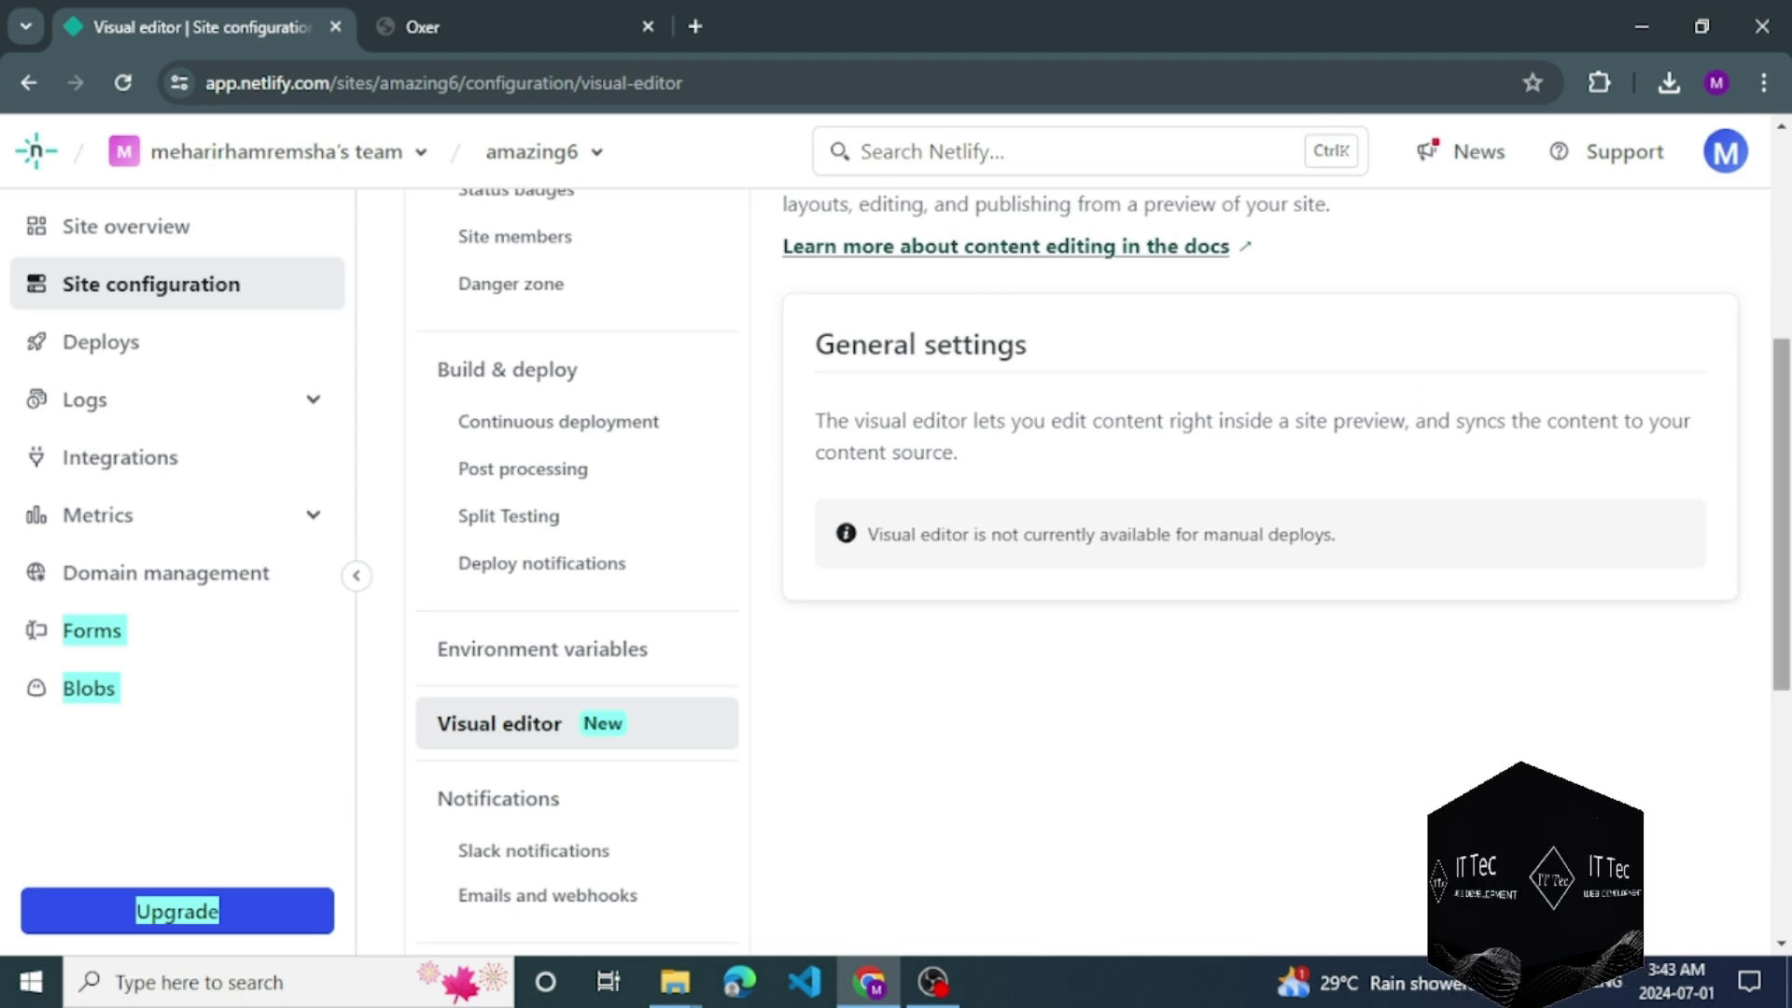
{"action": "scroll", "coordinate": [1478, 398], "scroll_direction": "up", "scroll_amount": 5}
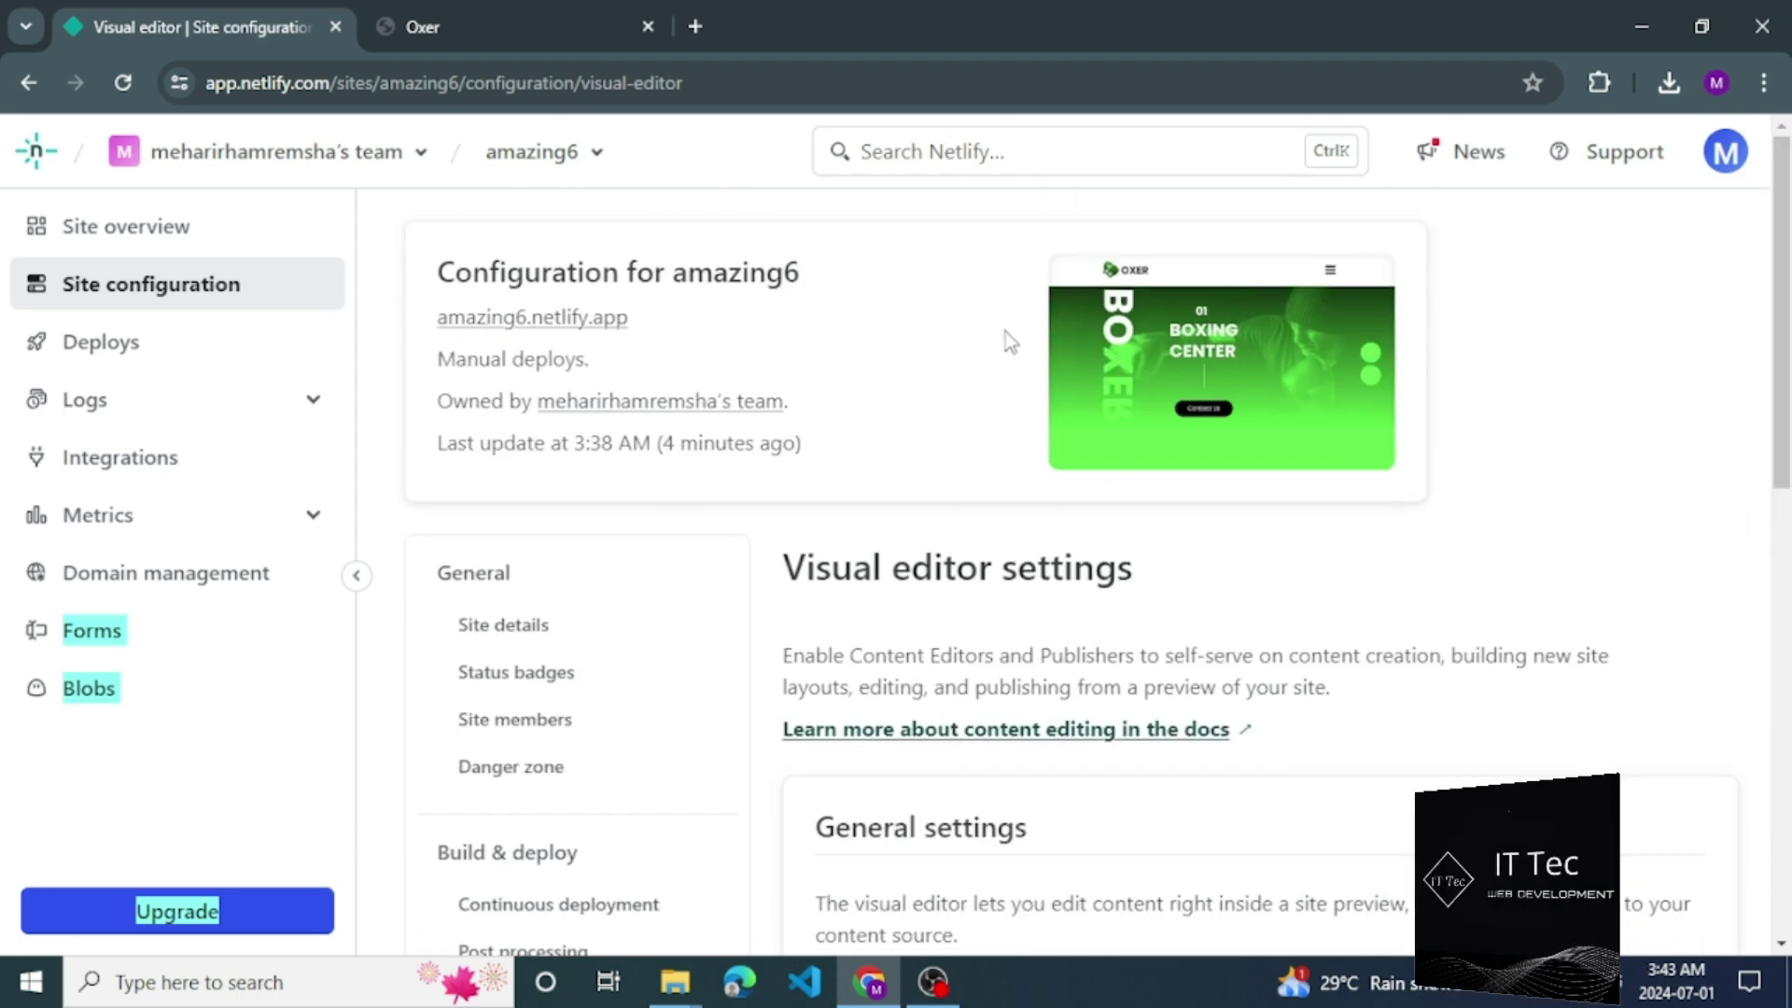
Go back through the site overview to the general site settings and view the site transfer options.
{"action": "left_click", "coordinate": [214, 255]}
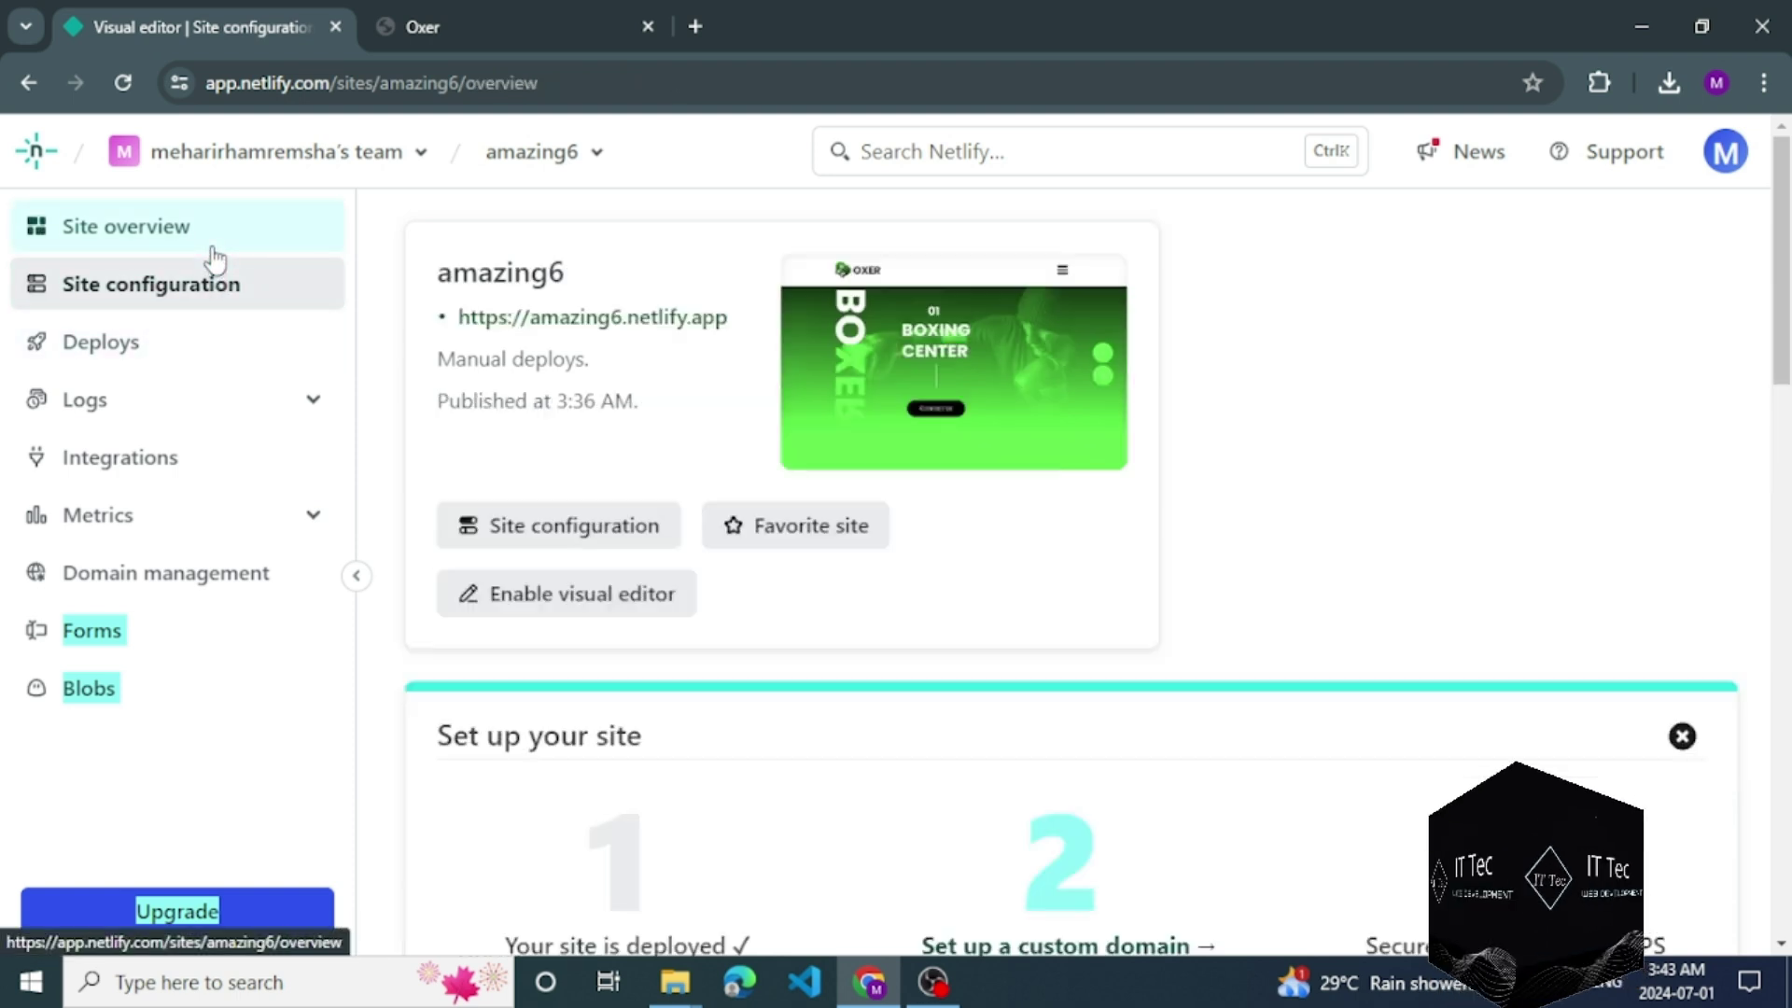
{"action": "left_click", "coordinate": [548, 537]}
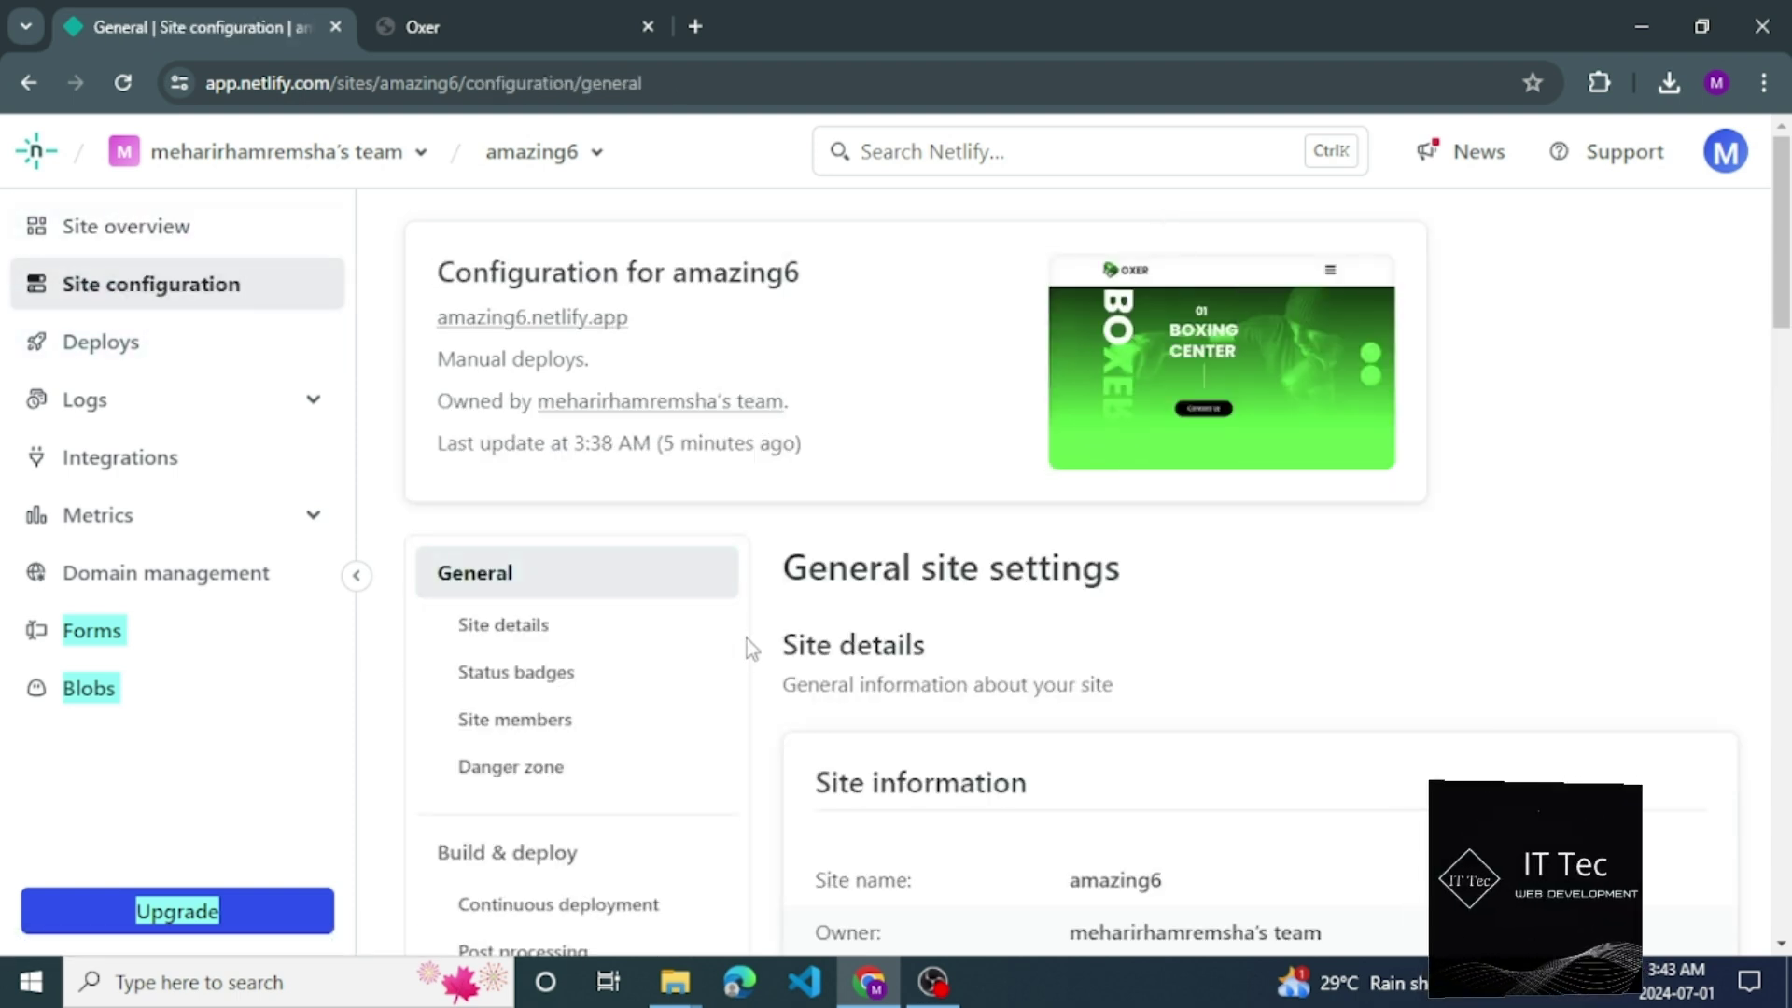
{"action": "scroll", "coordinate": [1166, 385], "scroll_direction": "down", "scroll_amount": 7}
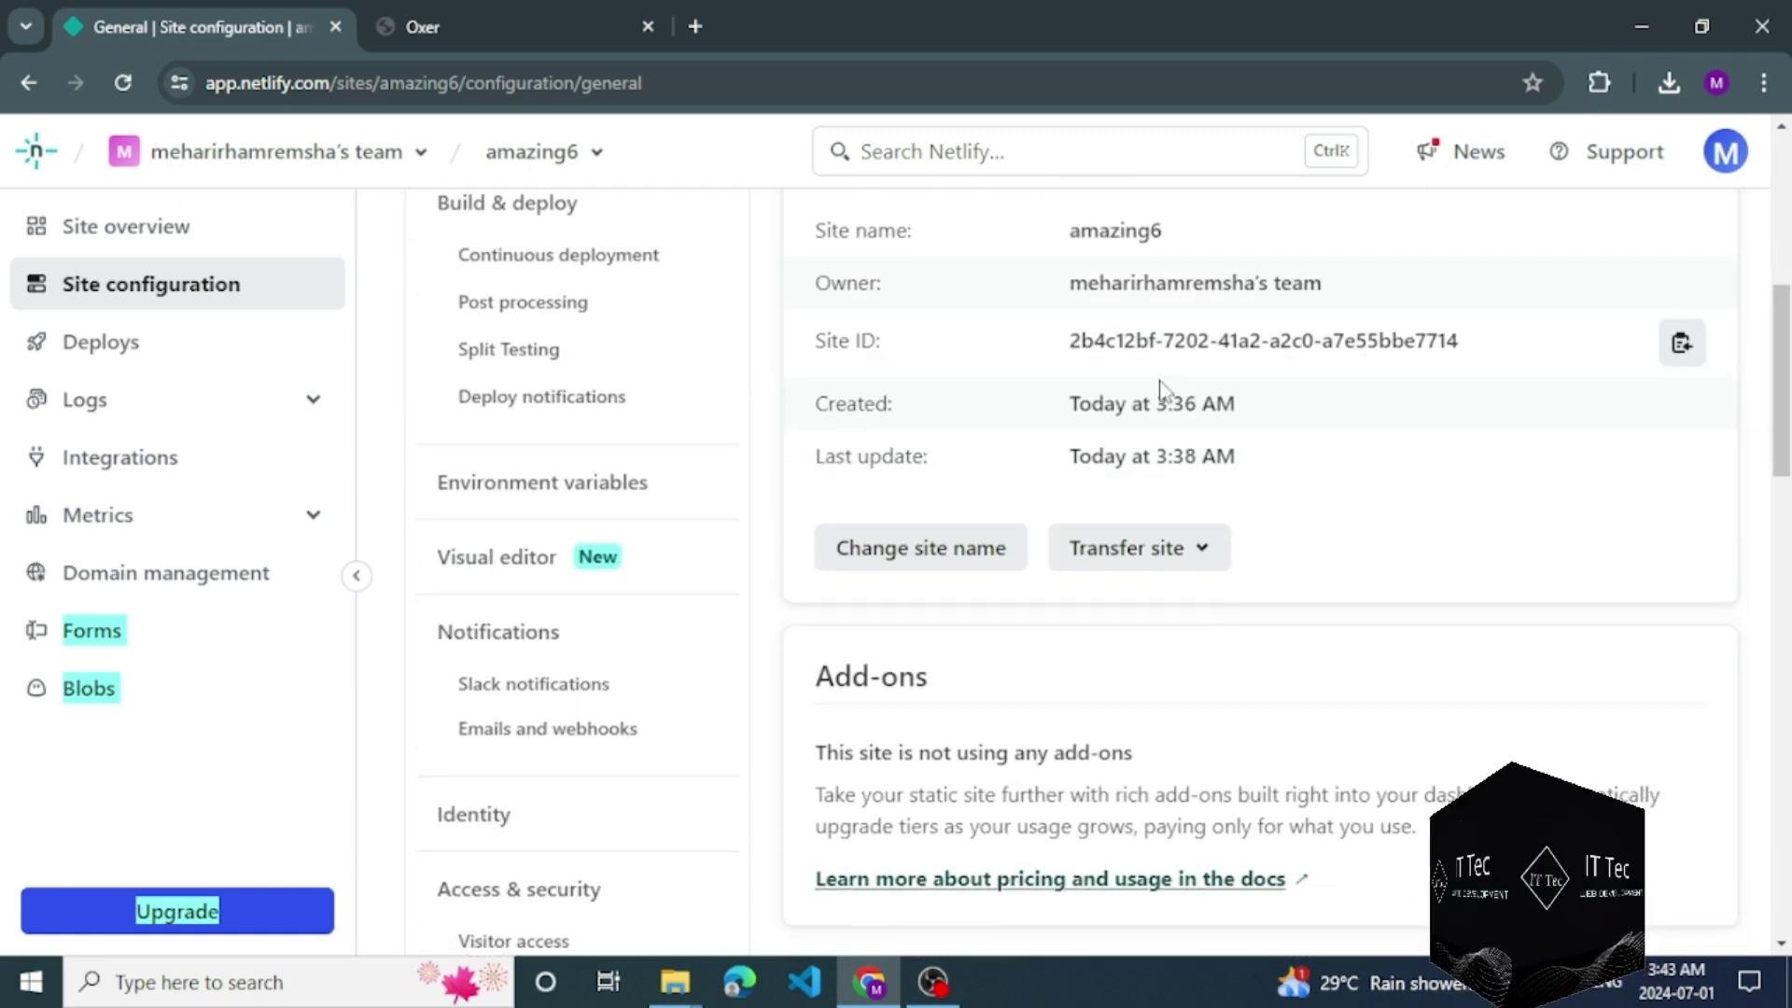
{"action": "left_click", "coordinate": [1137, 571]}
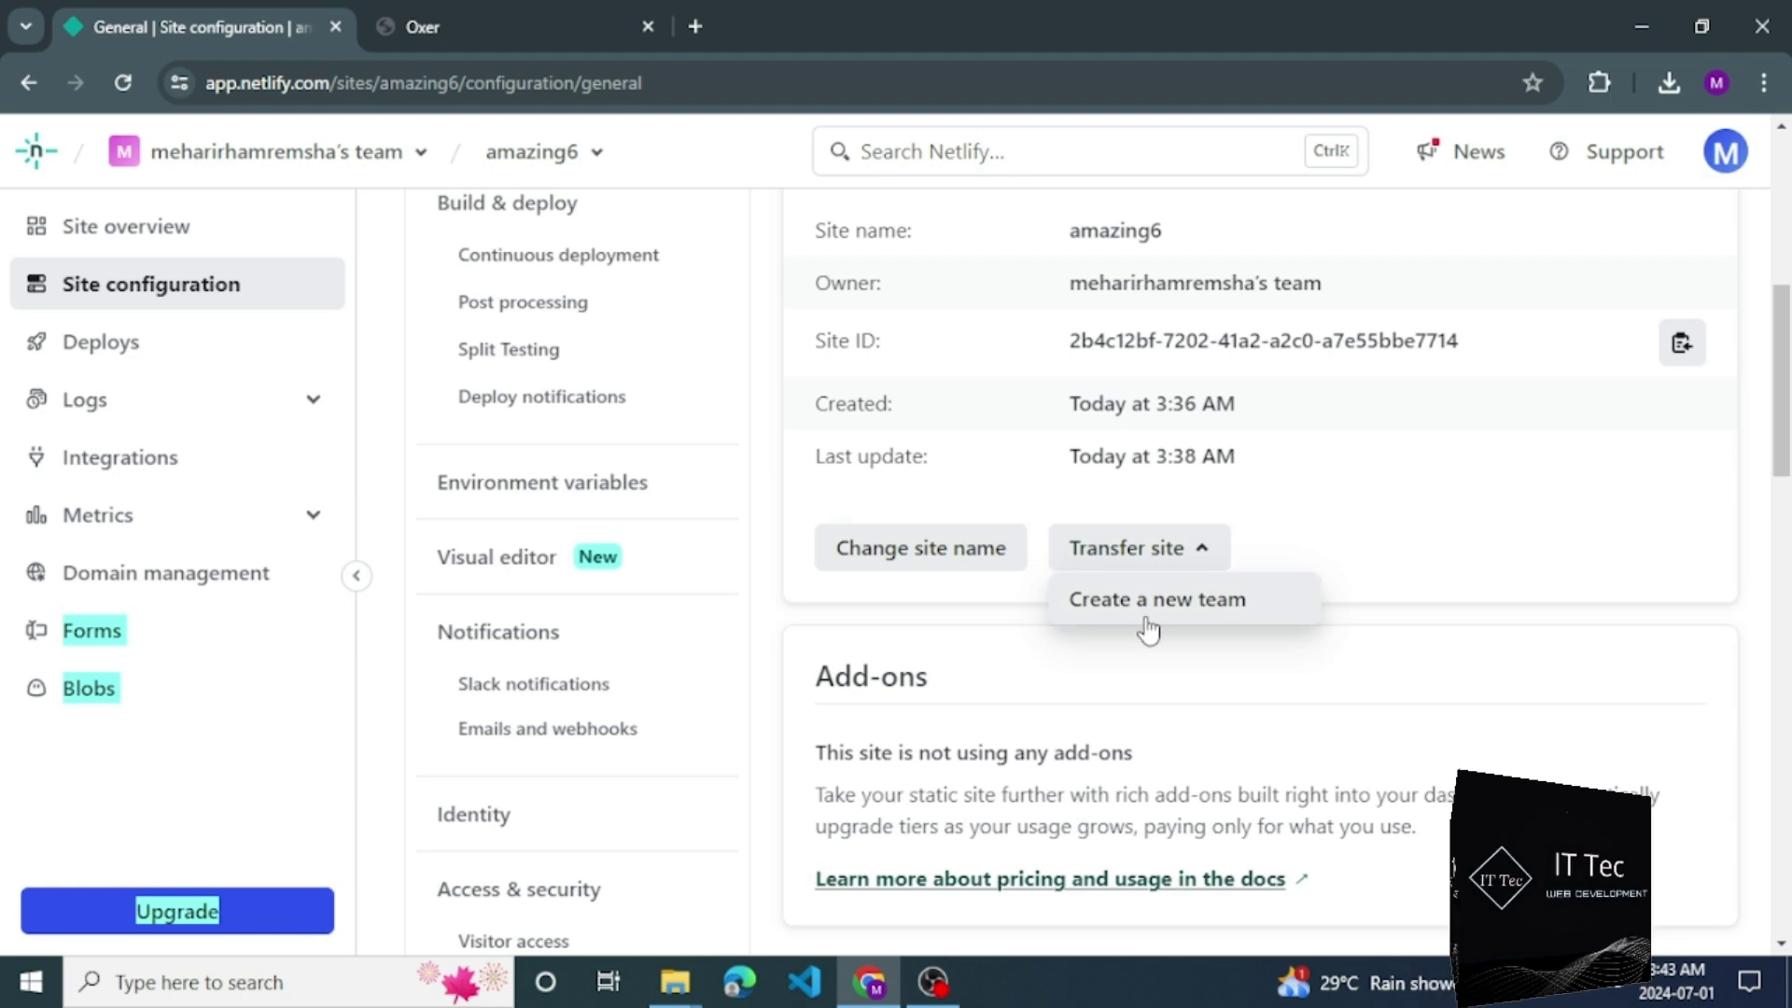
{"action": "scroll", "coordinate": [1148, 632], "scroll_direction": "up", "scroll_amount": 7}
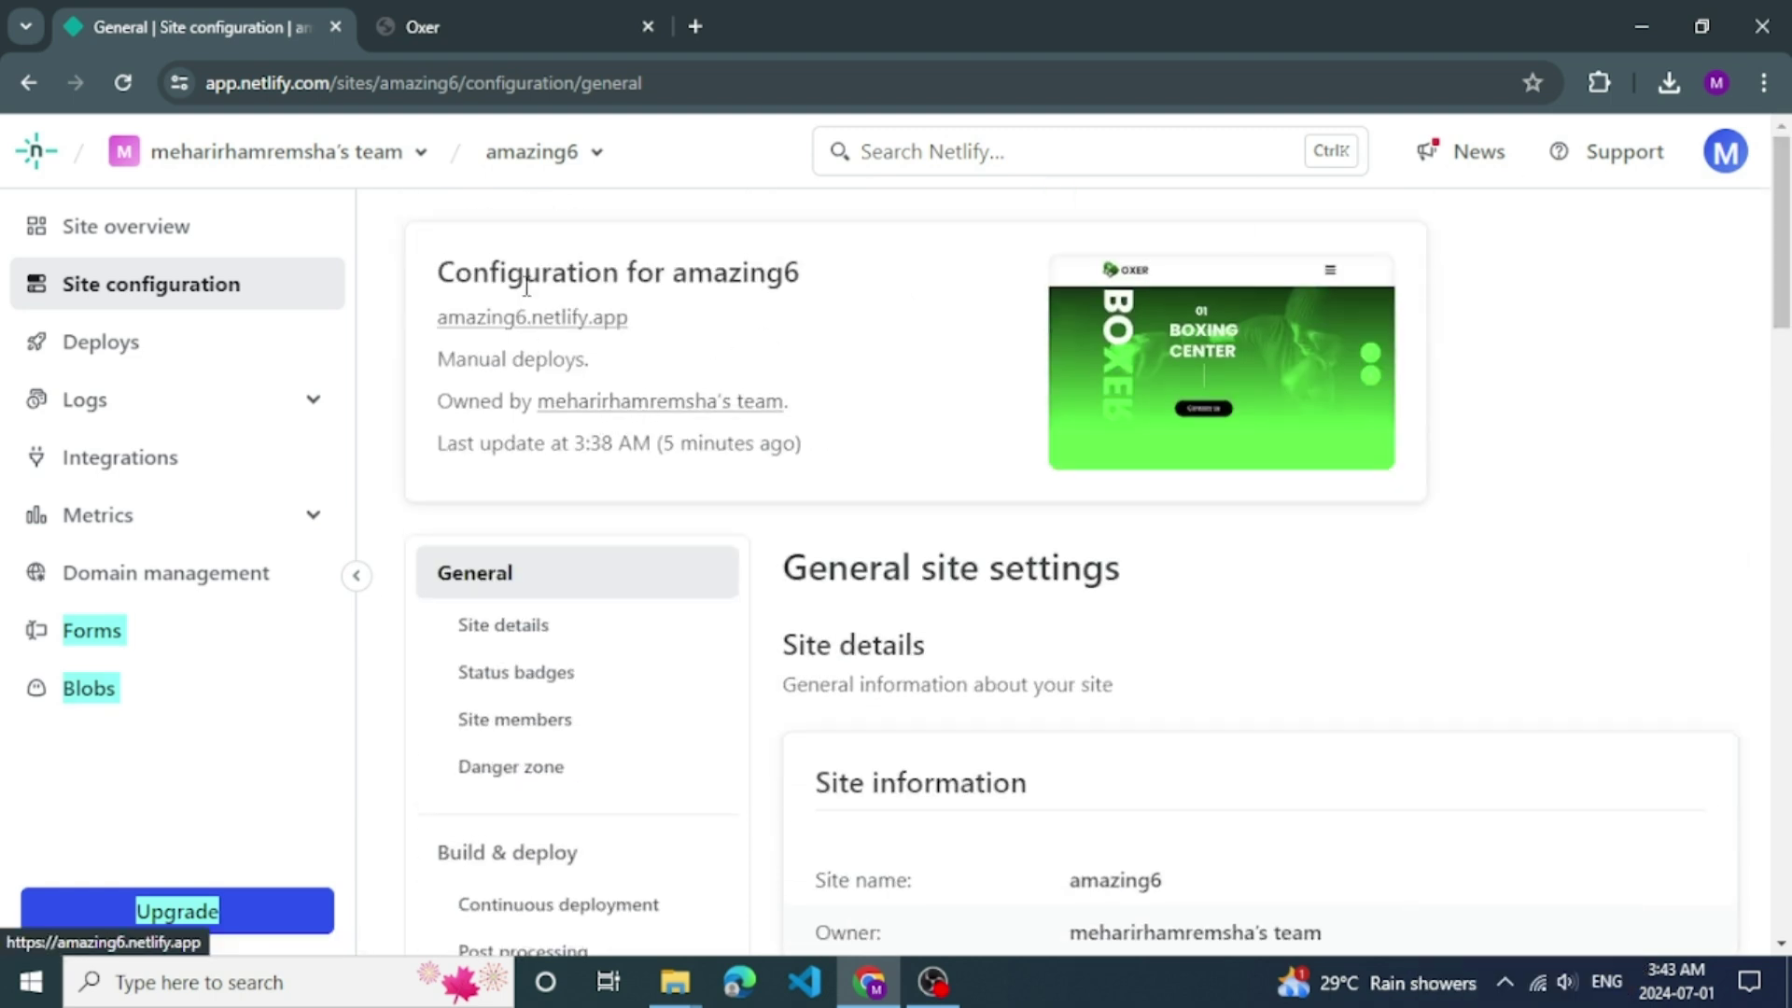
Open the live site at amazing6.netlify.app to check its address, and return to the site configuration.
{"action": "left_click", "coordinate": [525, 323]}
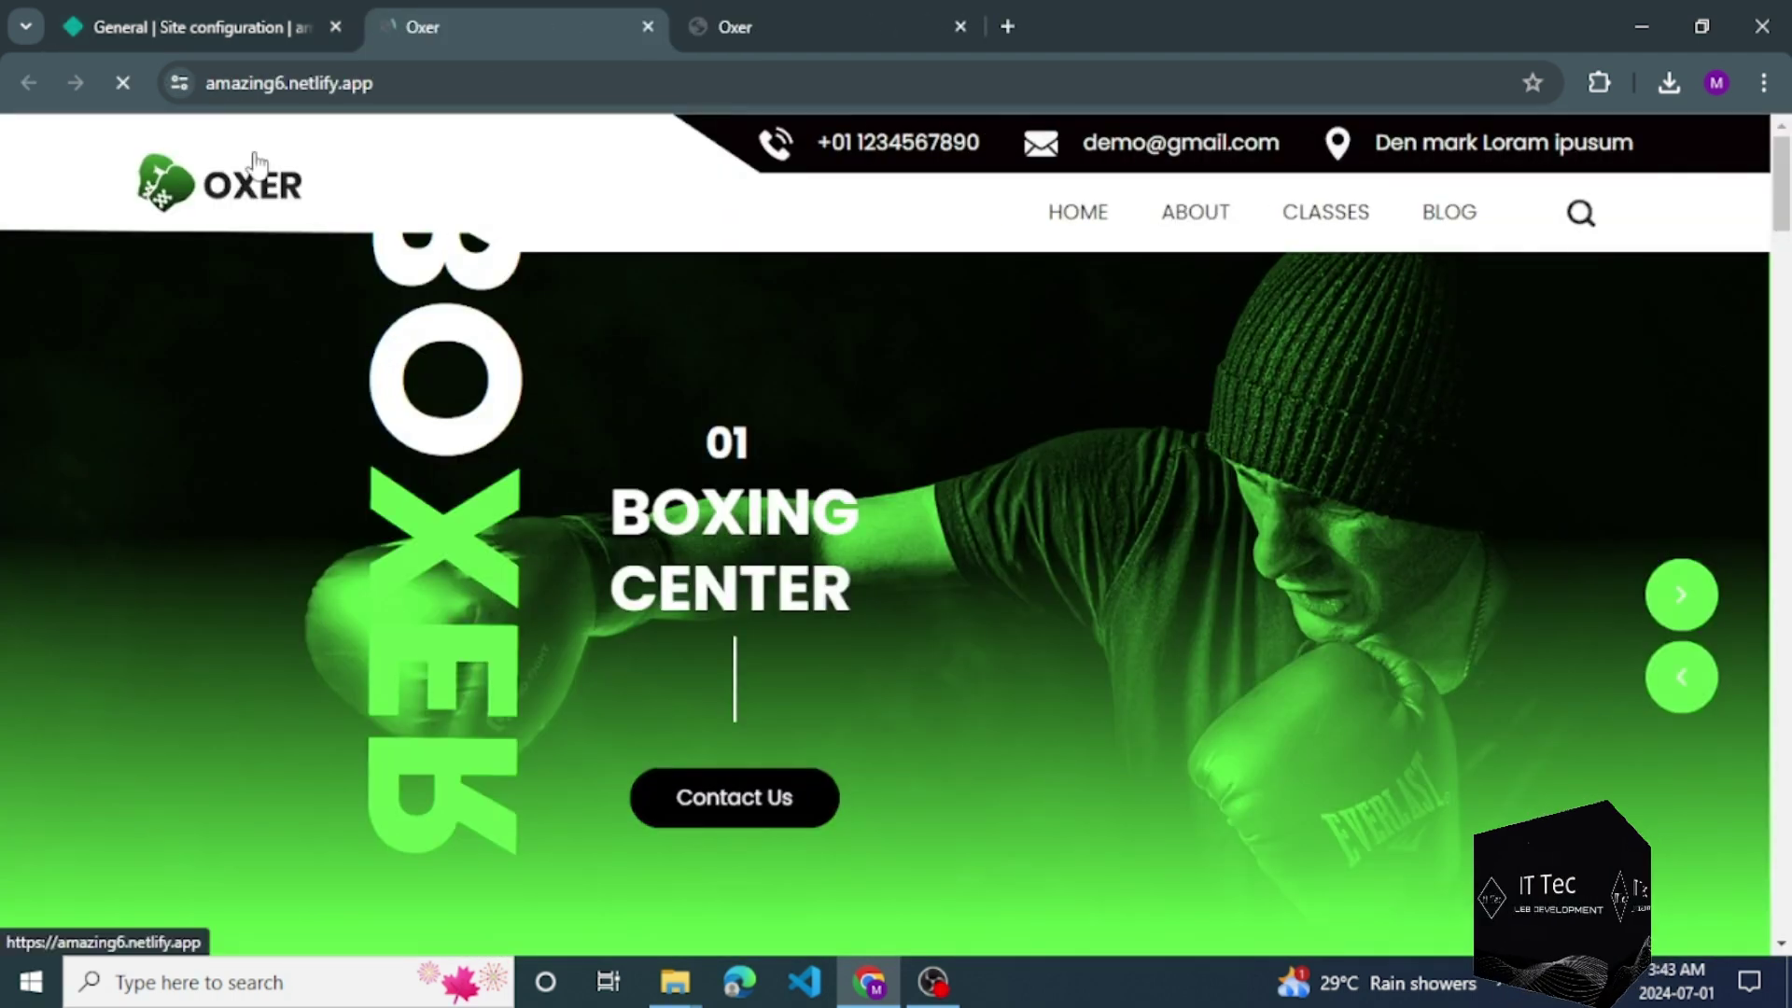
{"action": "left_click", "coordinate": [211, 82]}
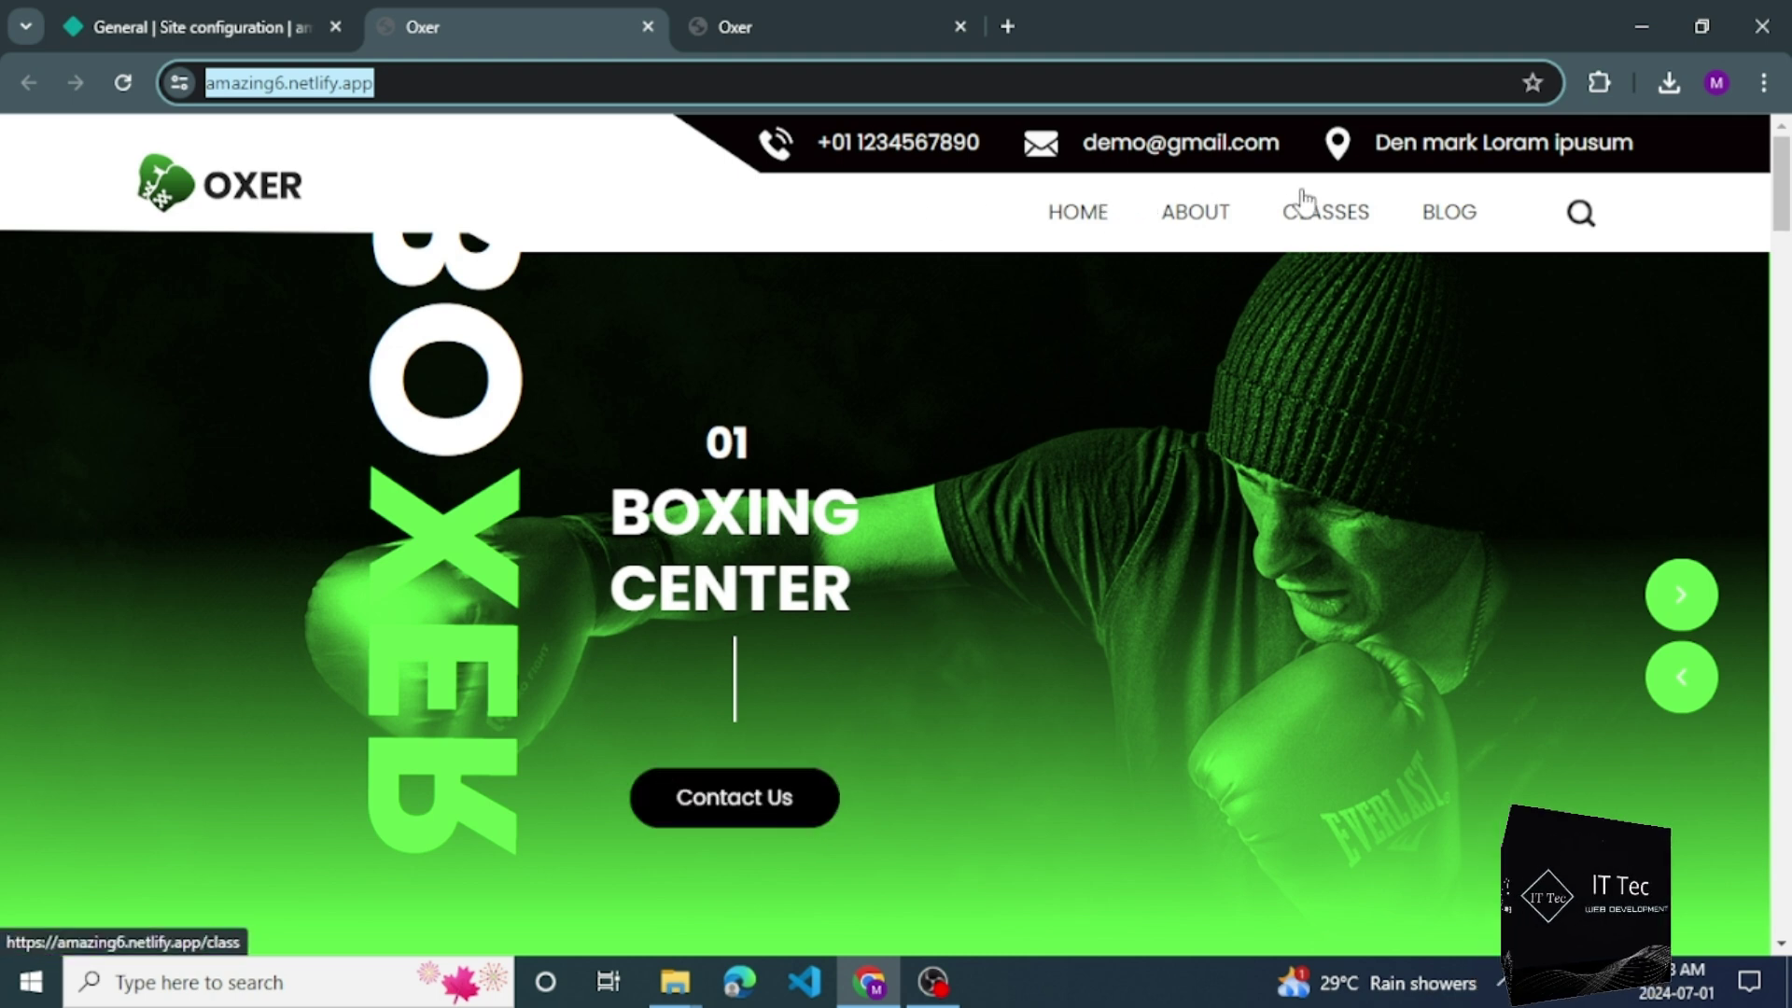
{"action": "left_click", "coordinate": [237, 3]}
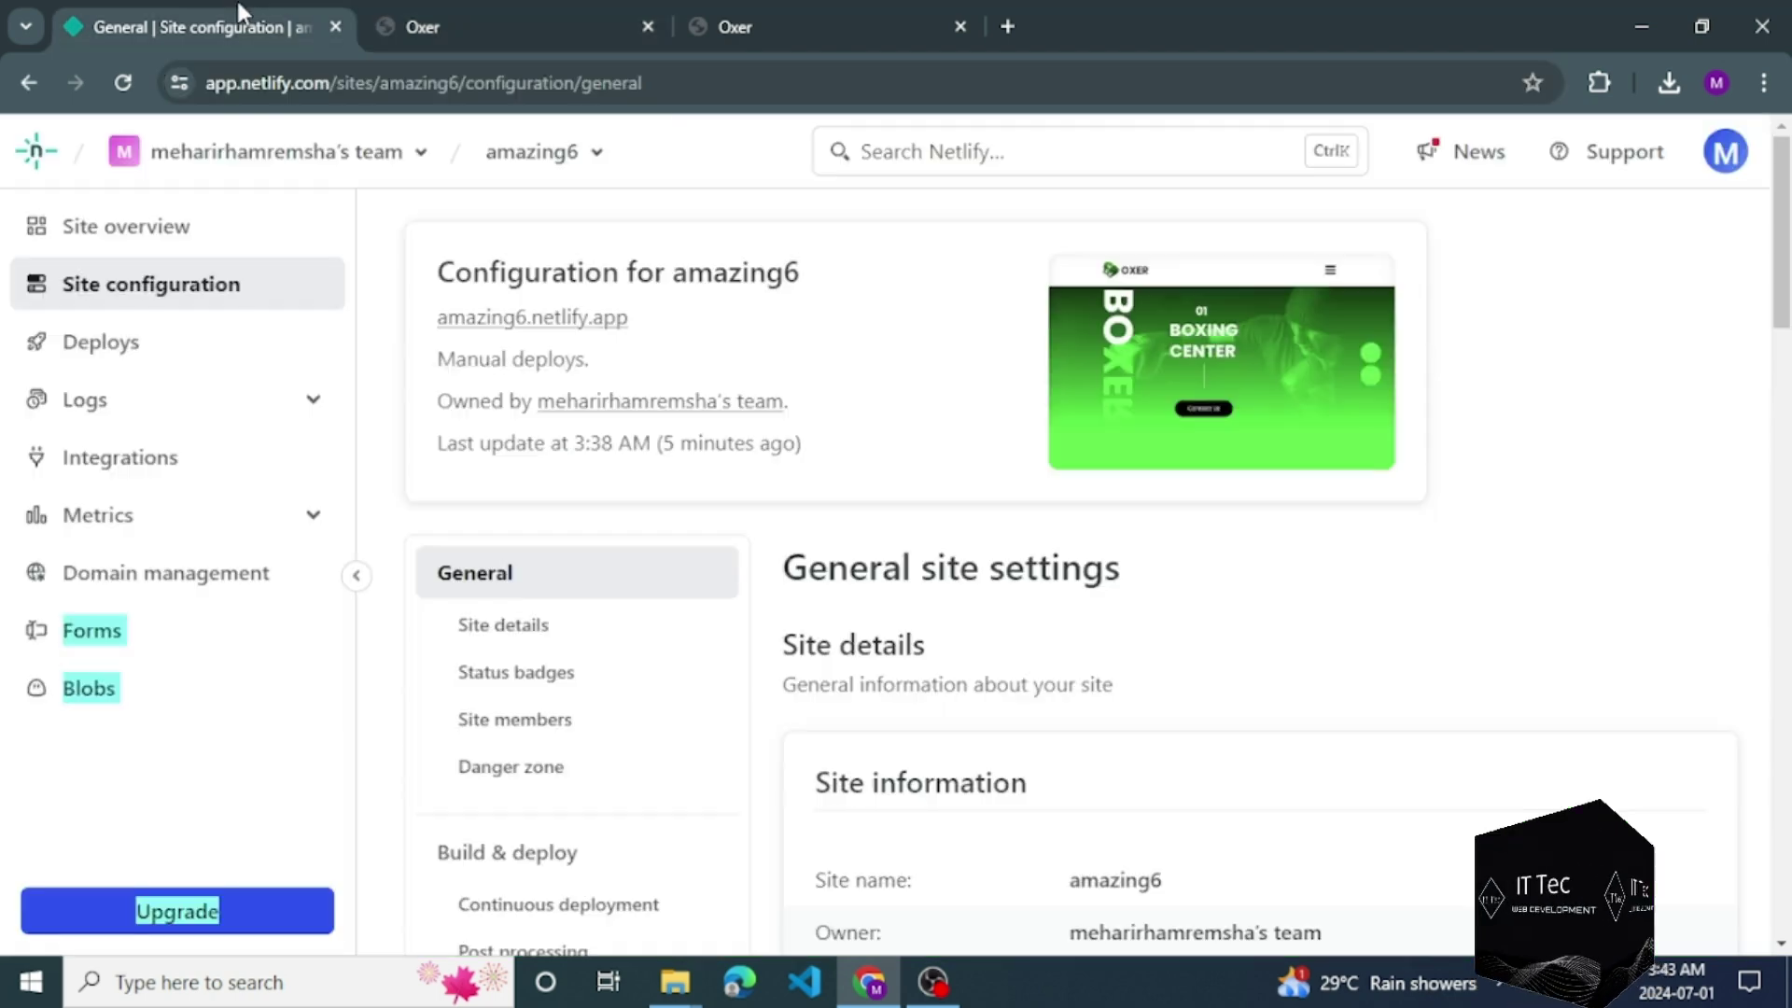